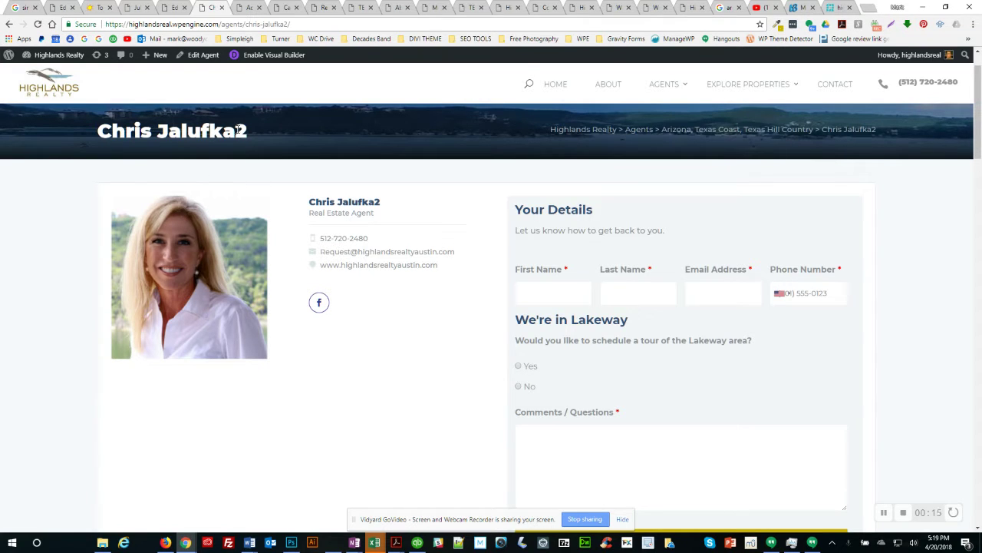
# Step: Compare the two published agent pages, then return to the first agent's Edit Agent screen
pyautogui.moveTo(238, 132); pyautogui.dragTo(253, 136)
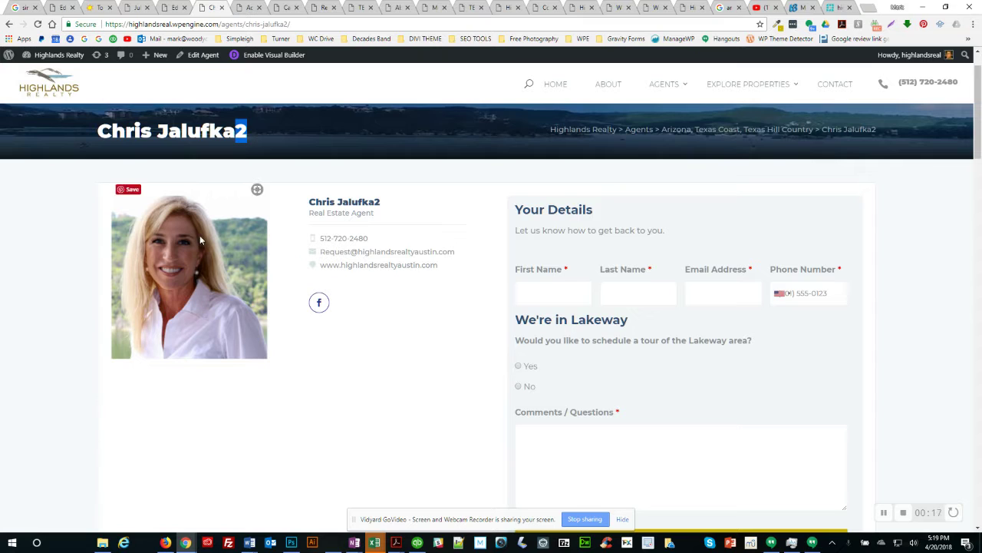
pyautogui.click(89, 285)
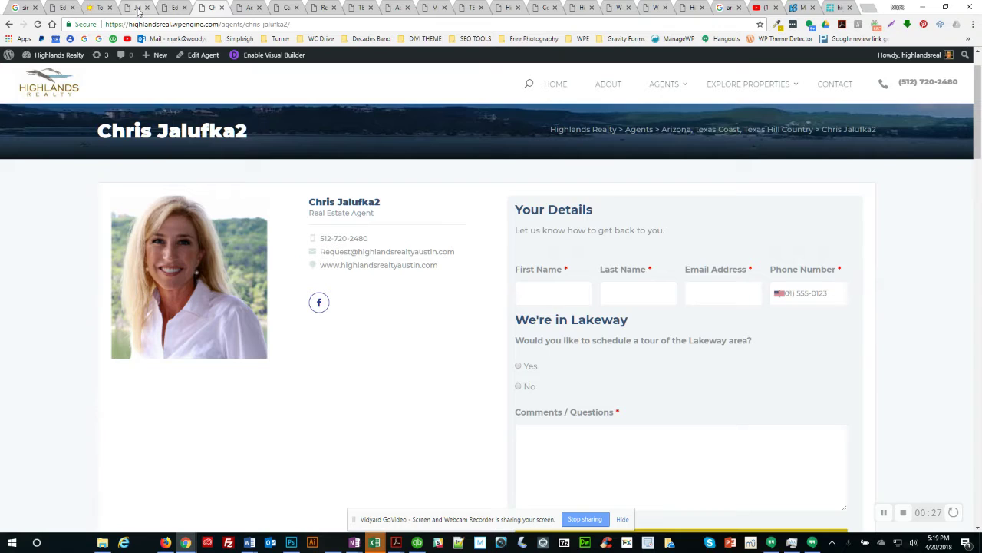
pyautogui.click(138, 9)
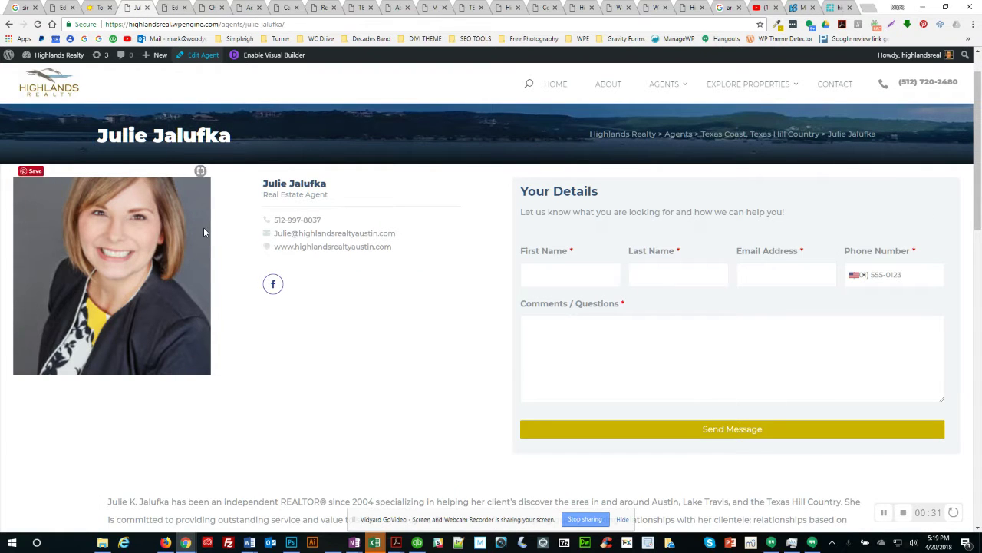
pyautogui.click(210, 10)
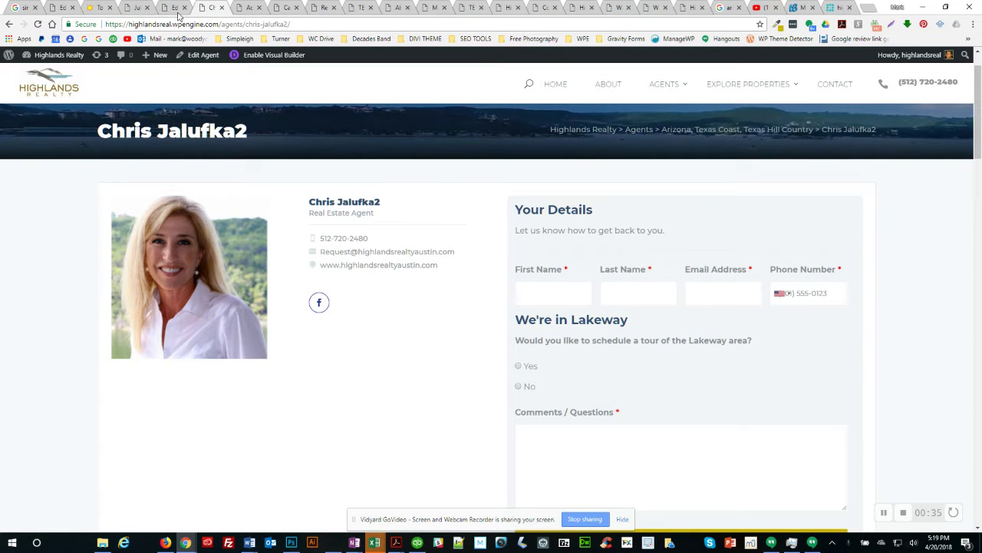
pyautogui.click(171, 9)
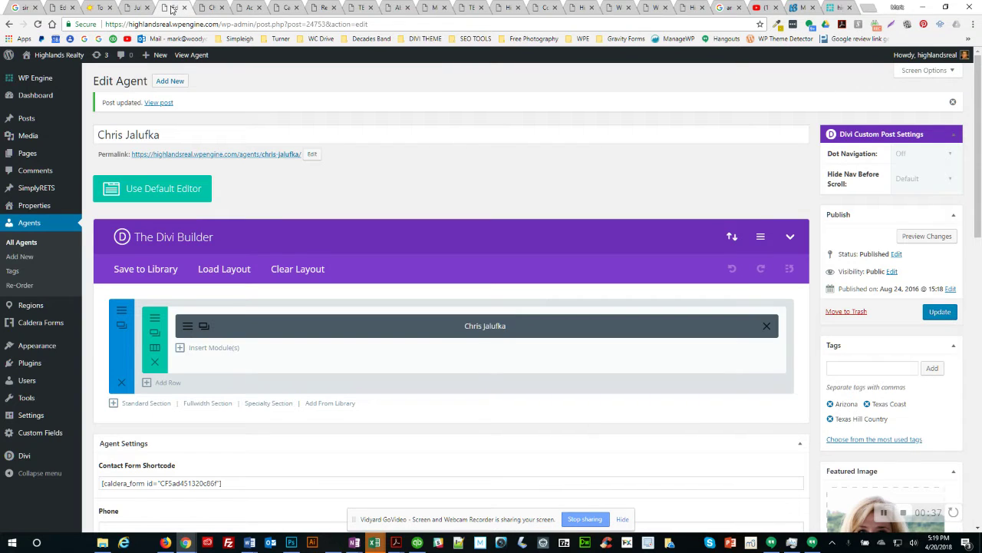
# Step: Check the new agent draft's title name, Phone number and social fields in Agent Settings
pyautogui.click(287, 10)
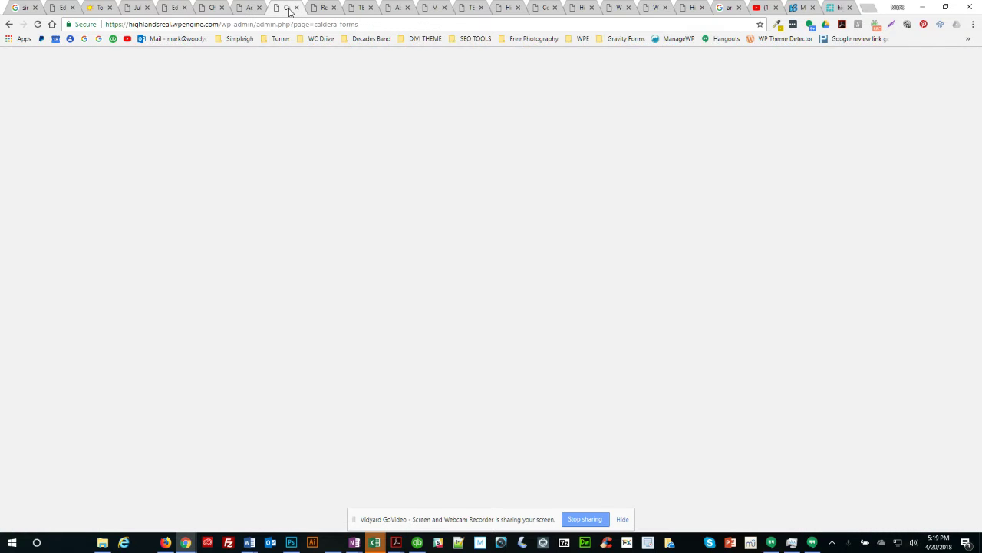
pyautogui.click(248, 10)
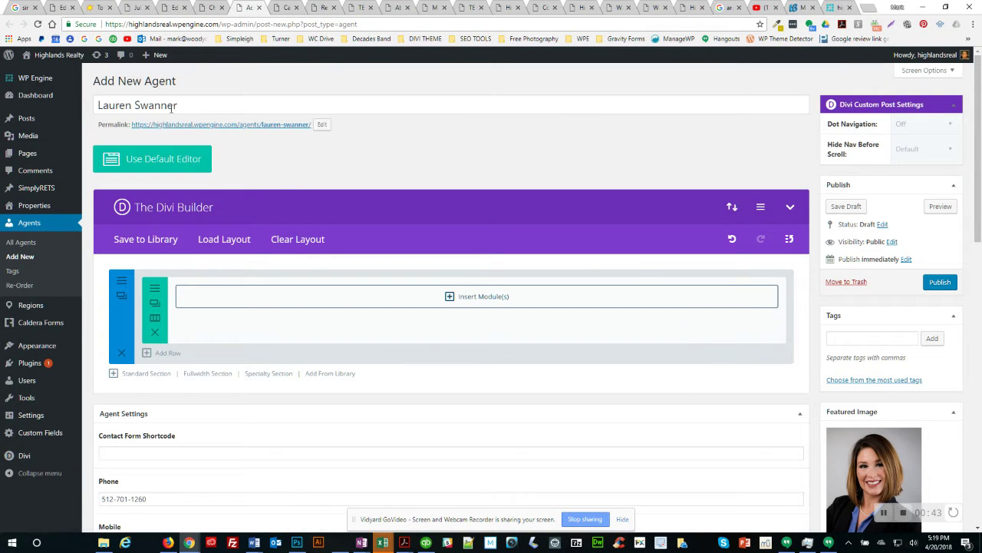
pyautogui.moveTo(181, 106); pyautogui.dragTo(90, 113)
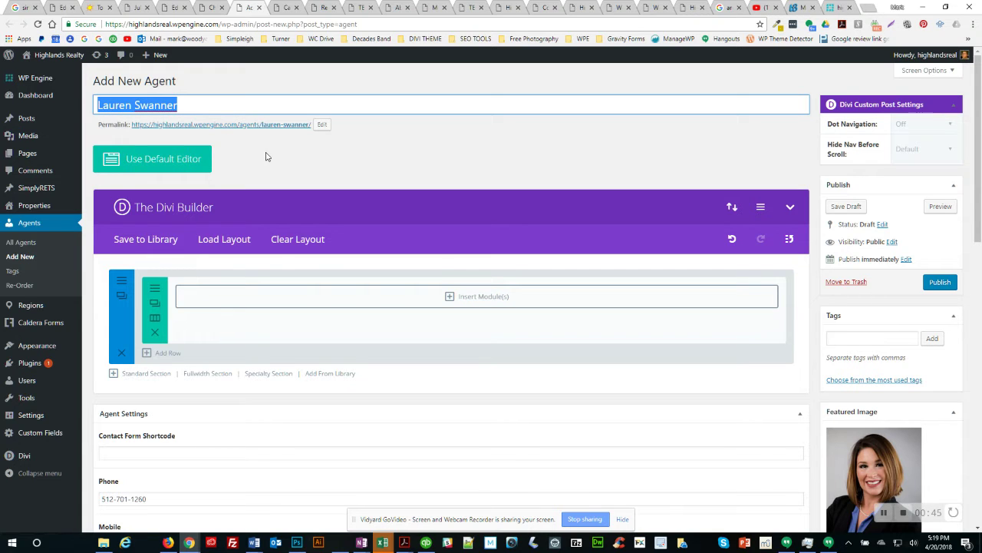
pyautogui.click(331, 145)
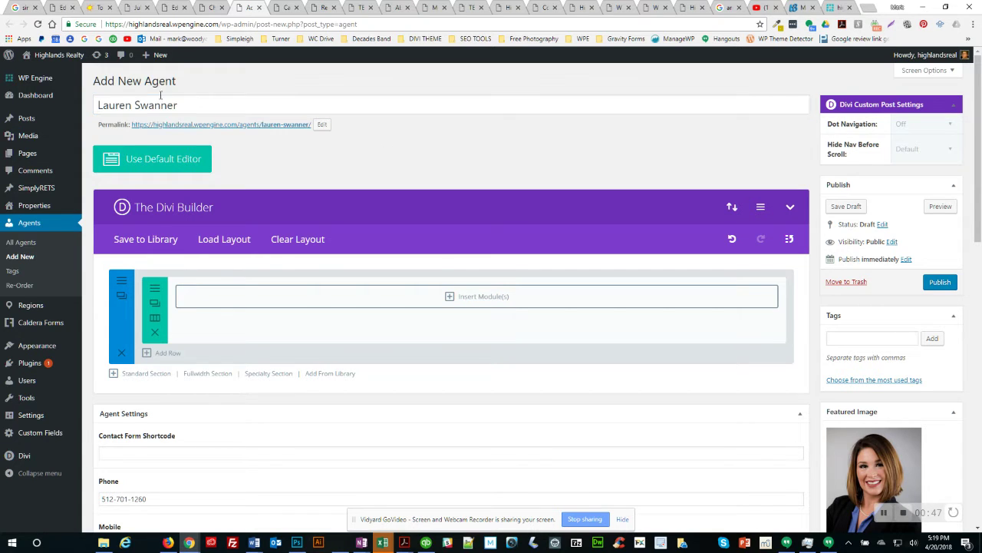
pyautogui.moveTo(40, 153)
pyautogui.scroll(-1, 398, 397)
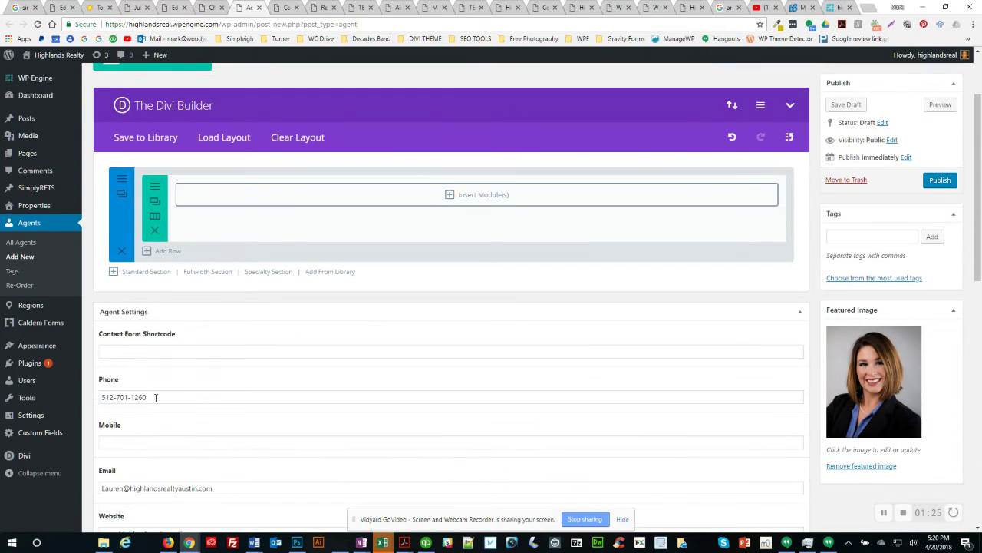
pyautogui.moveTo(156, 397); pyautogui.dragTo(87, 398)
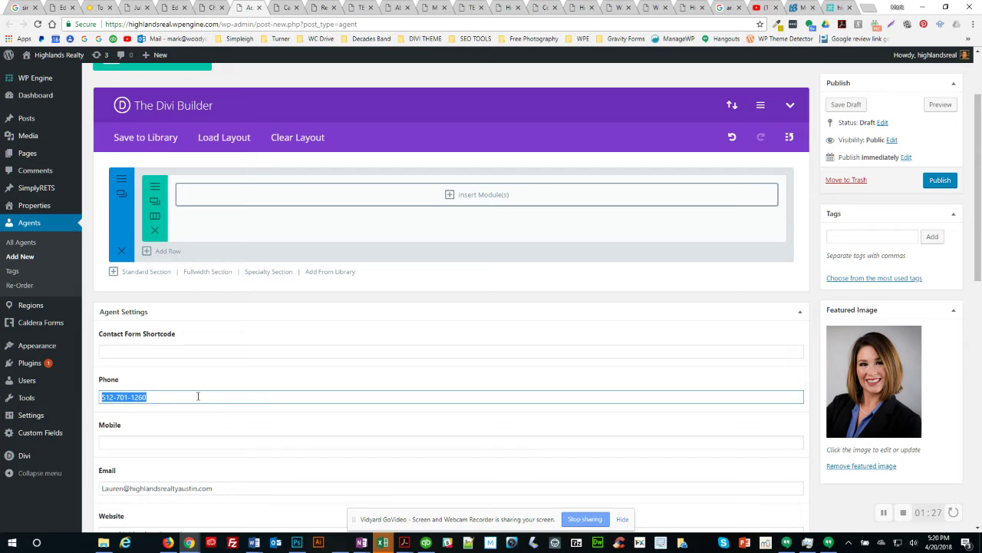
pyautogui.scroll(-1, 198, 396)
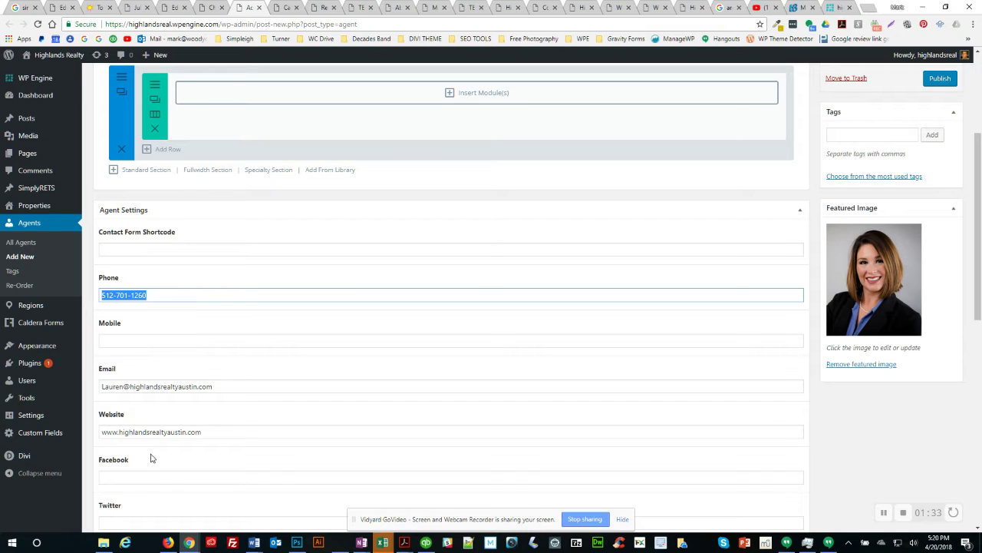
pyautogui.click(138, 479)
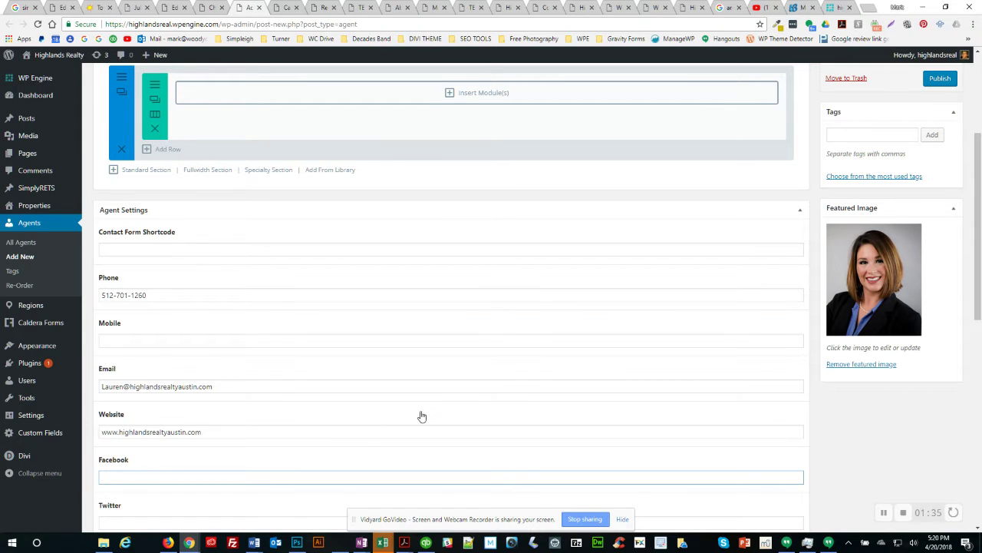
pyautogui.scroll(3, 433, 398)
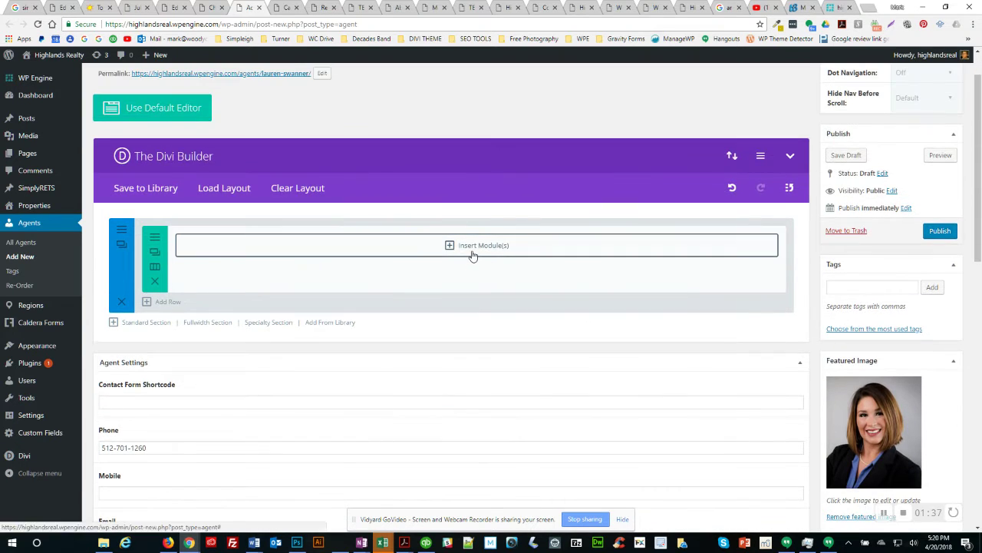
# Step: Insert a Text module holding the agent's pasted four-paragraph biography and save it
pyautogui.click(466, 251)
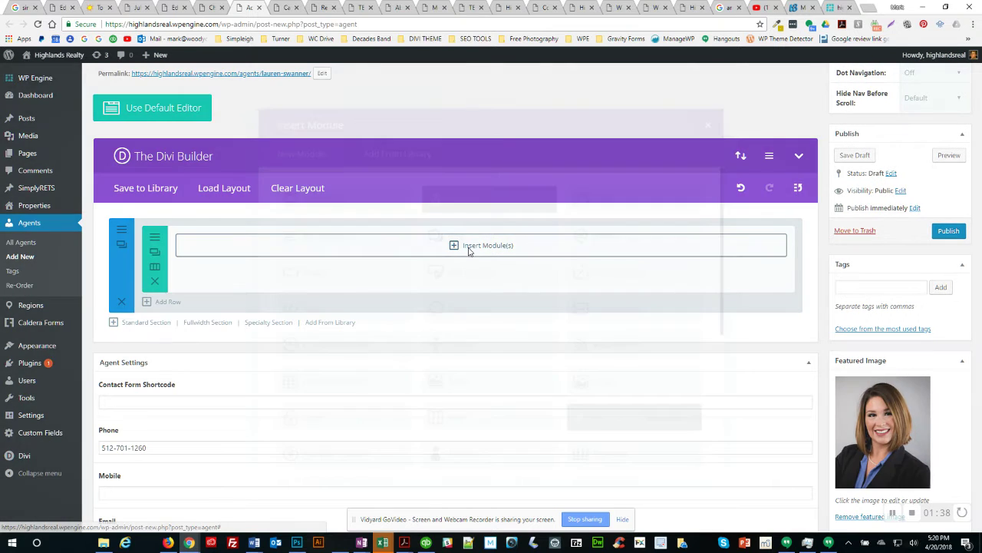
pyautogui.scroll(-5, 478, 366)
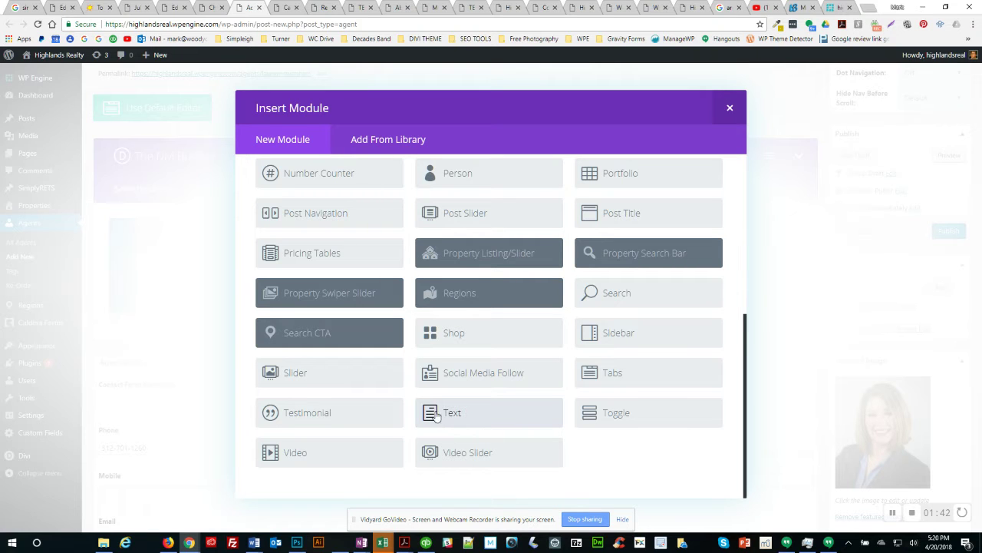
pyautogui.click(436, 415)
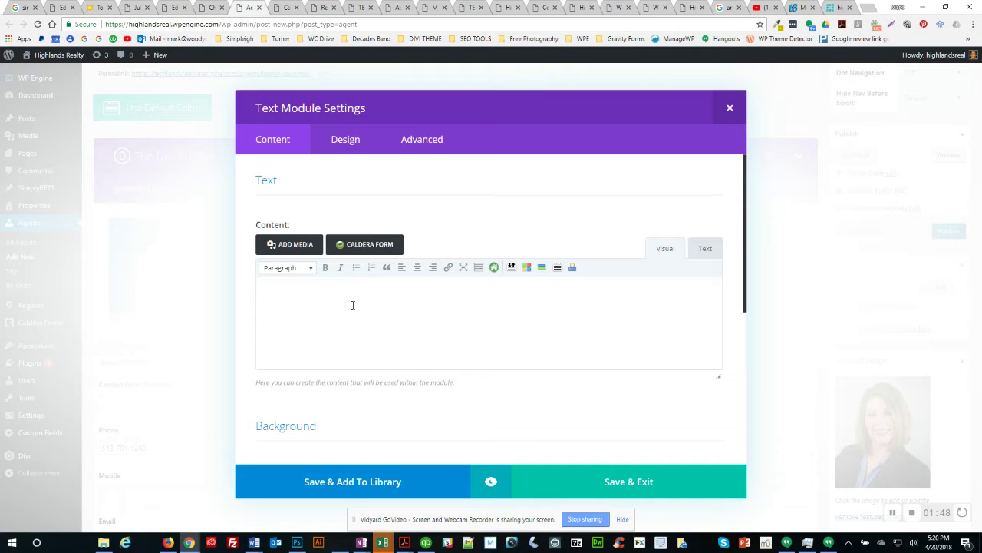
pyautogui.write('Born and raised in the crossroads of Texas, Lauren decided to return to her deep roots in Austin to raise her small family. Lauren\'s first interest in real estate came at an early age as her first job was answering phones for a local Real Estate company. Her passion from there continued over the next several years and finally pursued a career in real estate.  When she began her Real Estate career she was determined to not only sell houses, but to change lives. Her first brokerage firm, she soon earned the title of "Rookie of the Year" and was presented with one of the highest awards for her hard work, dedication and the joy she brought to her clients called, the "Team Bring It" award.  Lauren joined our Legacy team last summer and has been working in the Lakeway area assisting and selling new onsite construction homes in Rough Hollow. Lauren has earned her education in Houston and Victoria, TX and obtained her license from the Champions School of Real Estate. She holds her Texas Real Estate License and continues to attend classes to stay updated on the most current housing market rules and regulations. Lauren has been an agent for a few years and is dedicated to matching you and your loved ones with the perfect home.')
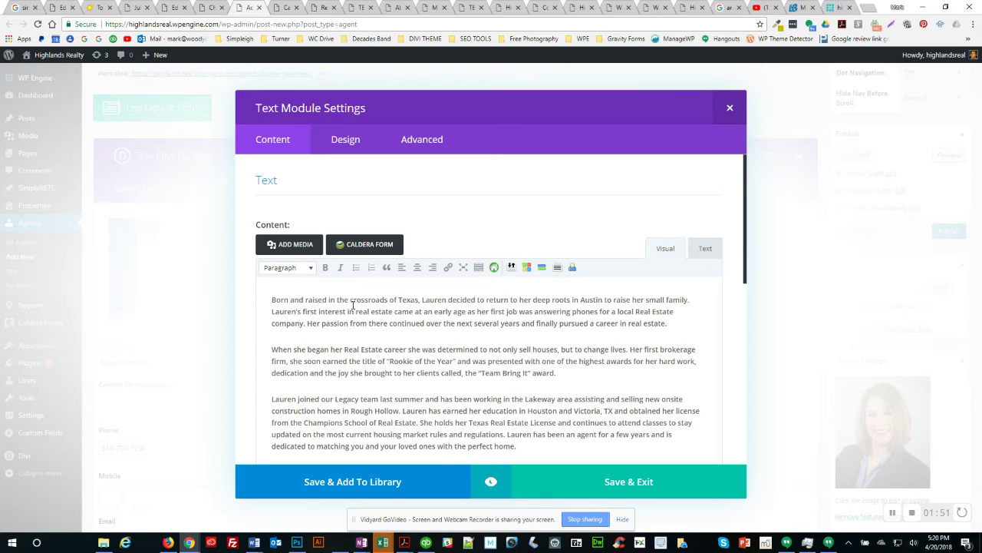
pyautogui.scroll(-2, 502, 348)
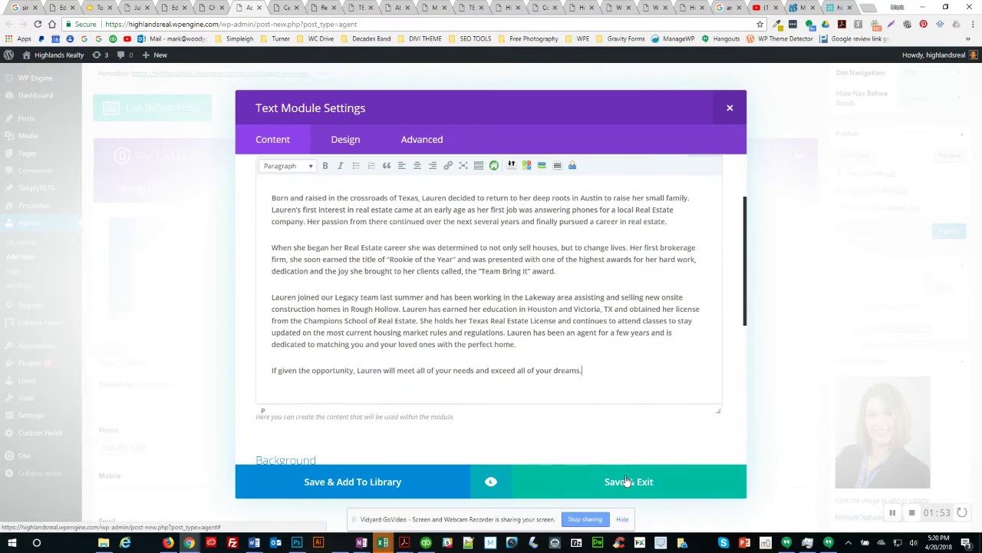
pyautogui.click(628, 482)
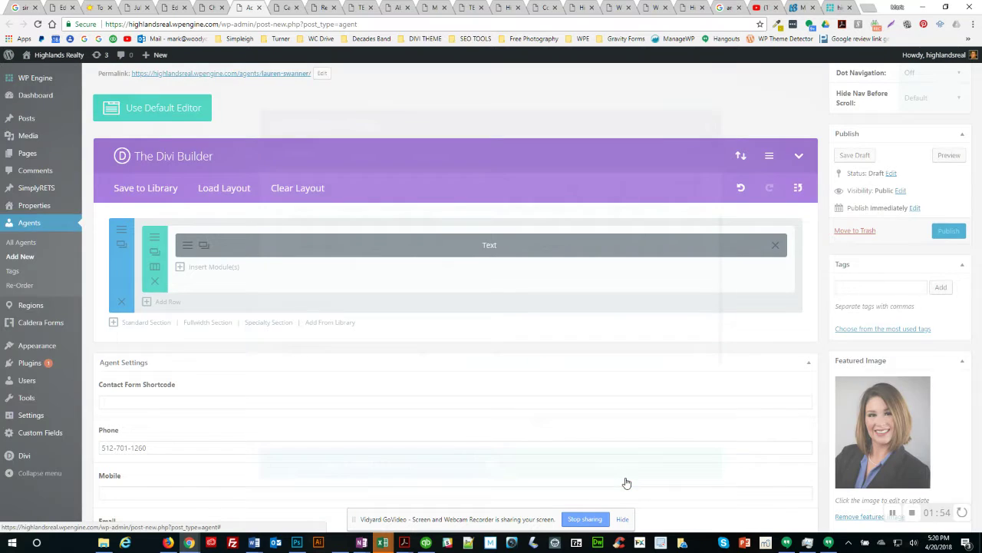
pyautogui.scroll(-2, 196, 416)
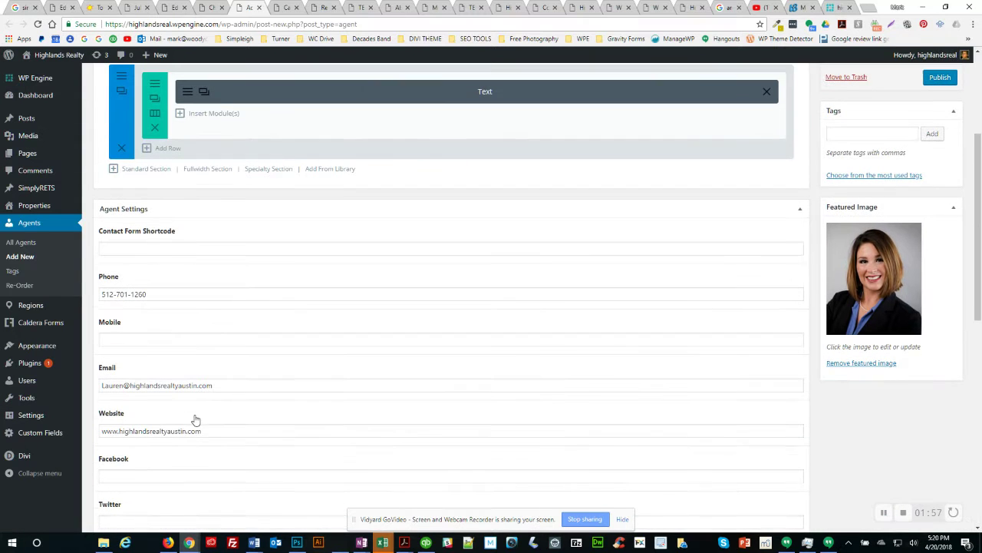
pyautogui.scroll(-2, 146, 459)
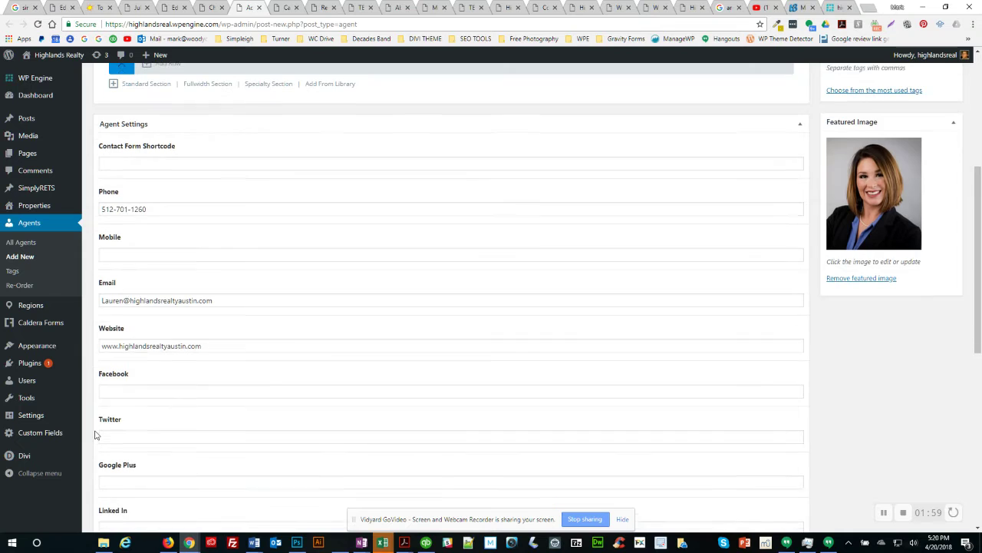
pyautogui.scroll(-1, 96, 434)
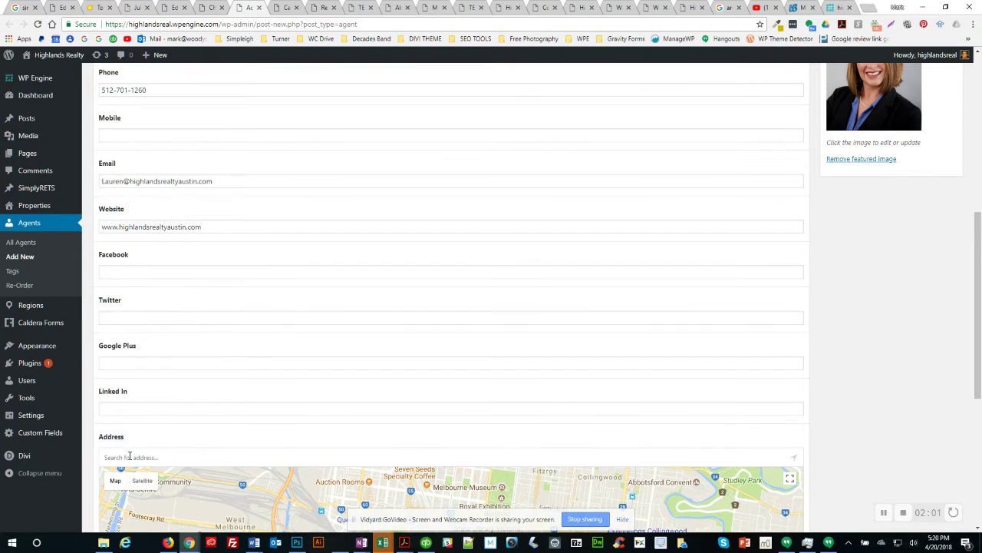
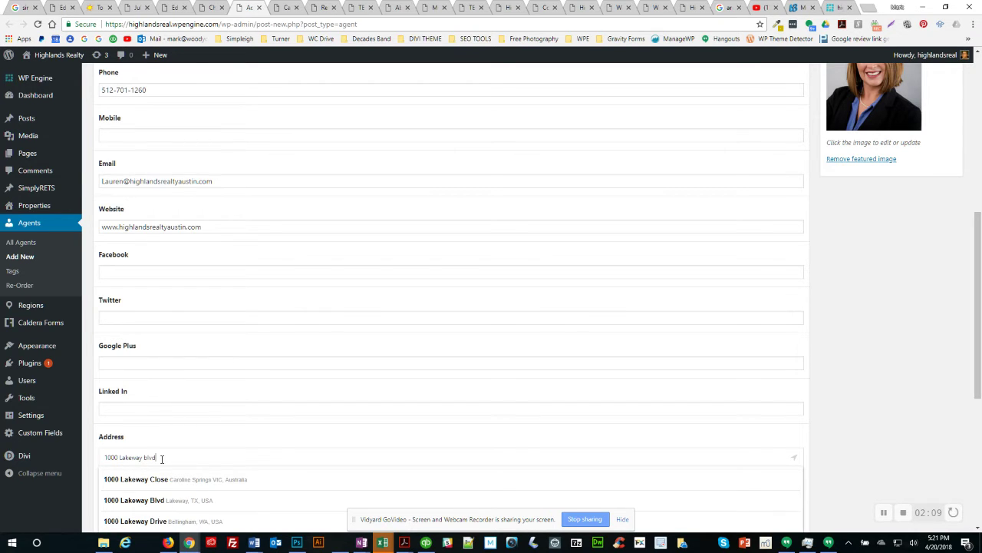
pyautogui.click(161, 501)
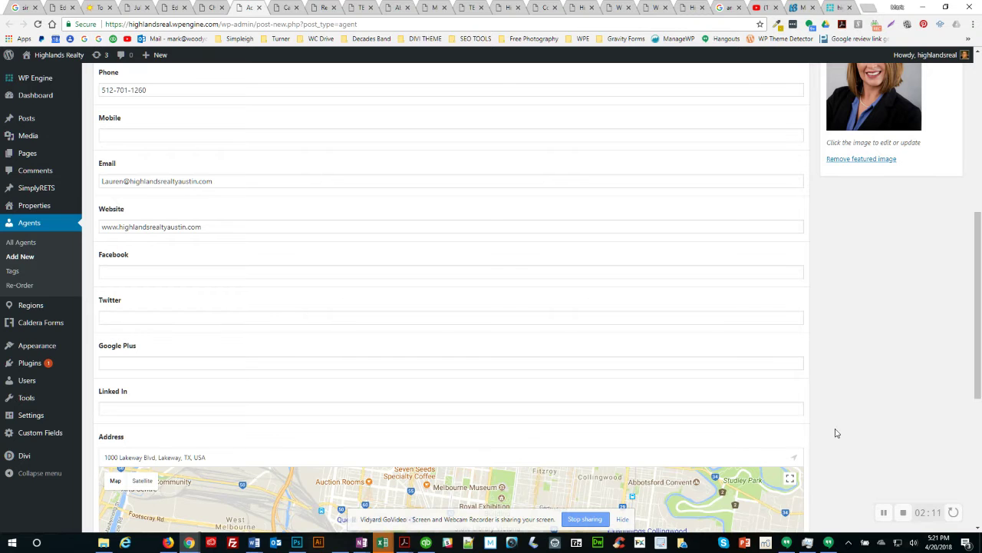
# Step: Enter # as a placeholder in the agent's Facebook field
pyautogui.scroll(-2, 834, 432)
pyautogui.scroll(-1, 757, 459)
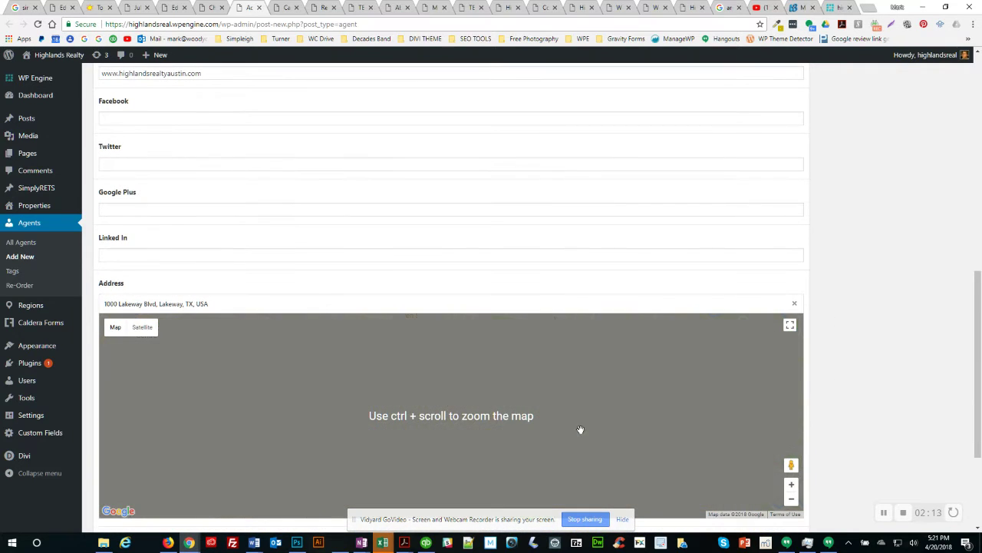
pyautogui.scroll(-2, 867, 386)
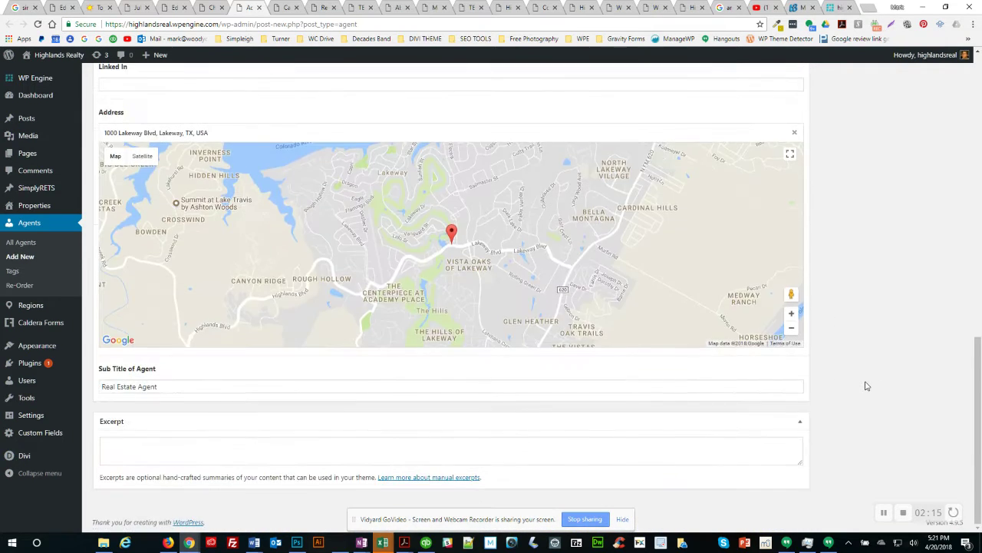
pyautogui.scroll(3, 867, 385)
pyautogui.scroll(-2, 867, 385)
pyautogui.scroll(-1, 867, 385)
pyautogui.scroll(4, 859, 351)
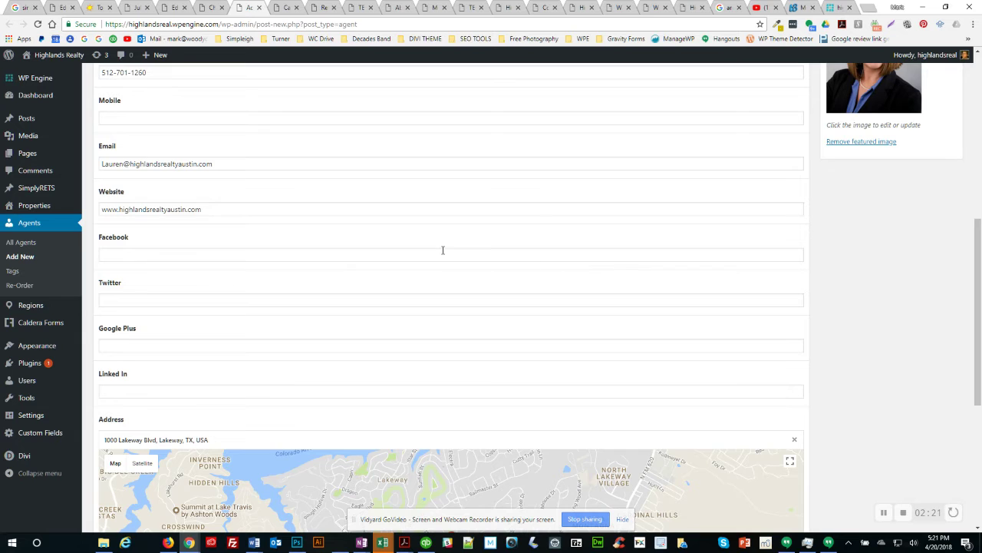
pyautogui.scroll(2, 443, 250)
pyautogui.scroll(1, 197, 391)
pyautogui.click(141, 409)
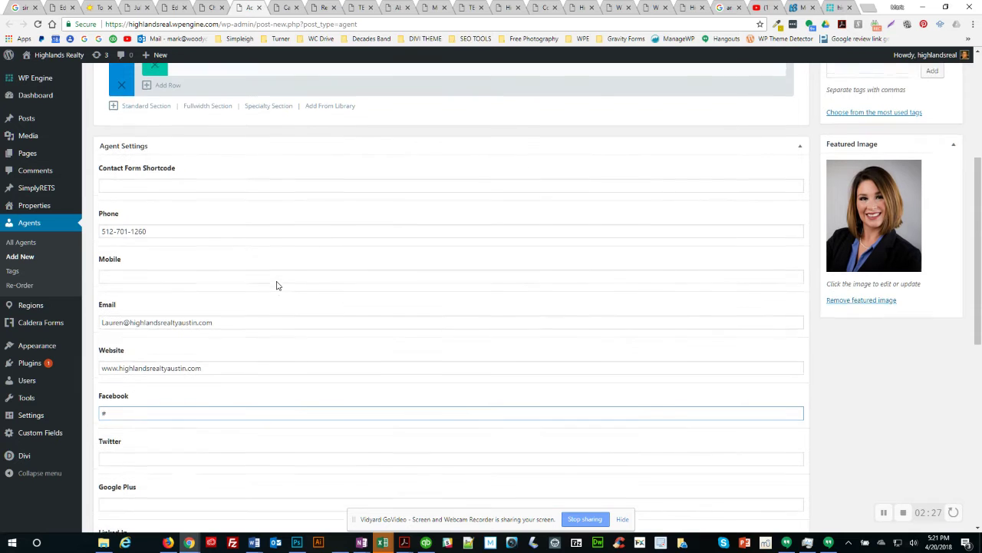
pyautogui.scroll(2, 277, 283)
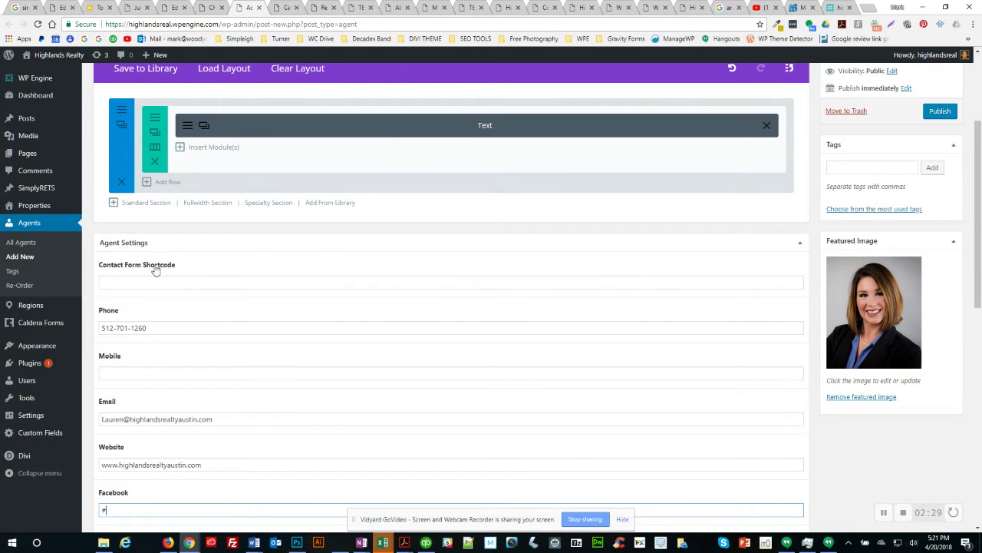
# Step: Check an existing agent's published page, then bring up the Caldera Forms list
pyautogui.click(62, 9)
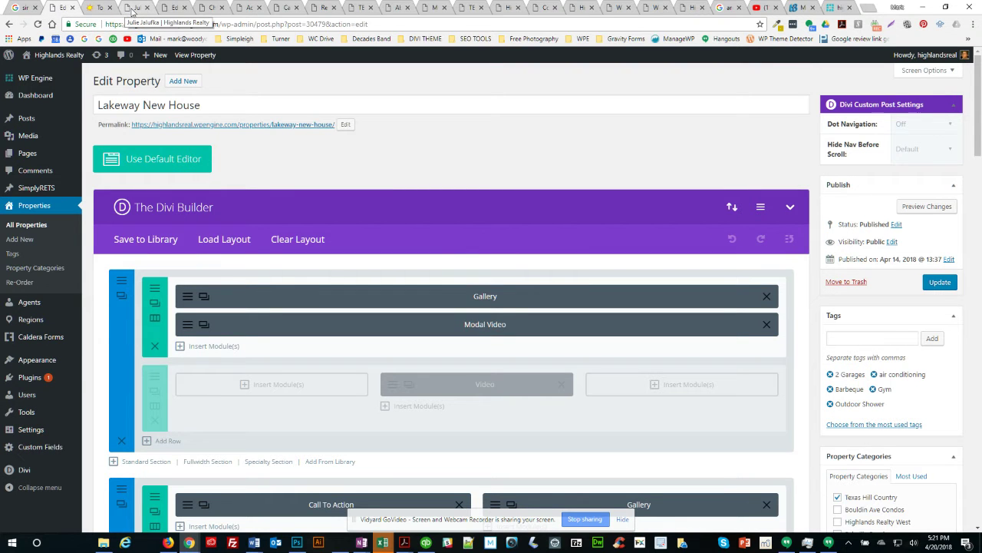
pyautogui.click(132, 9)
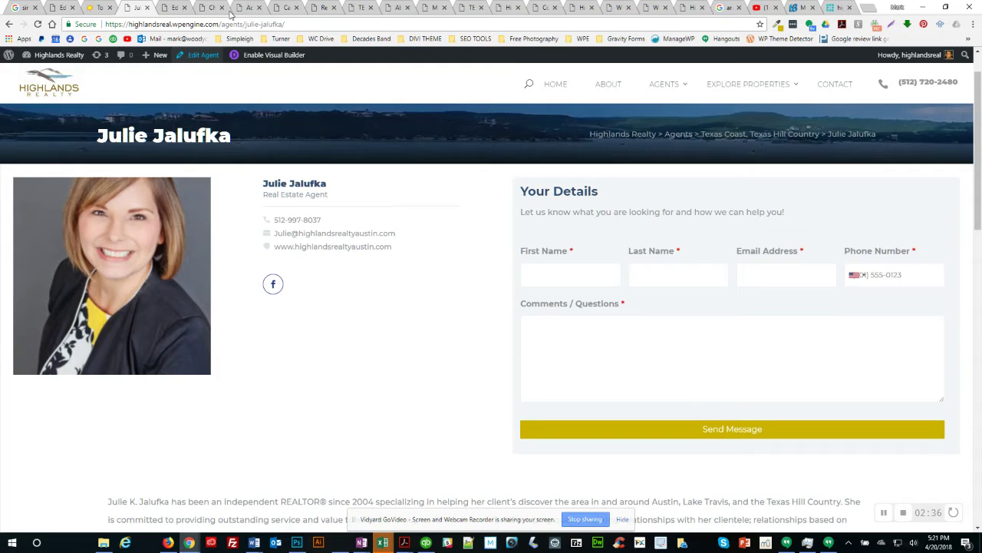
pyautogui.click(286, 9)
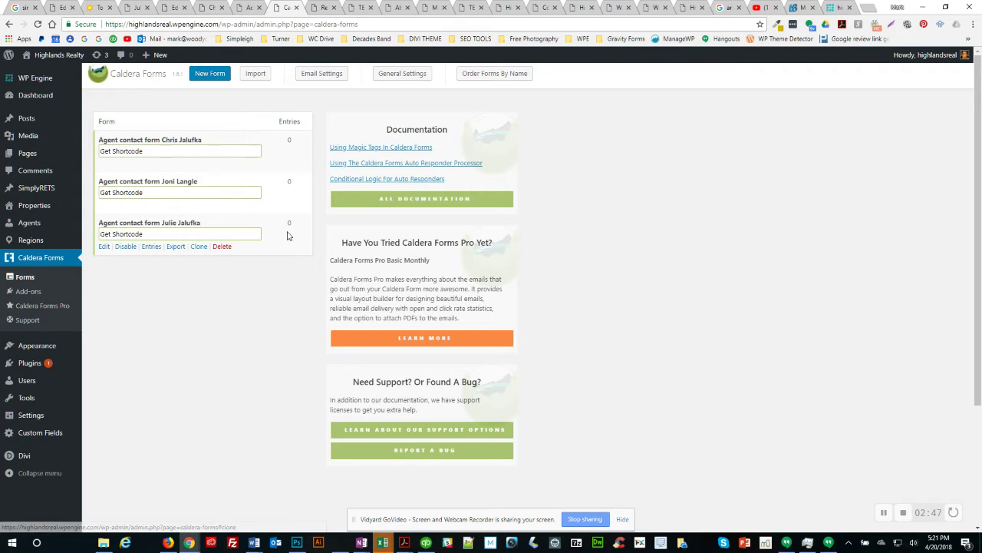
# Step: Clone the existing agent contact form as a new Caldera form named for the new agent
pyautogui.click(199, 248)
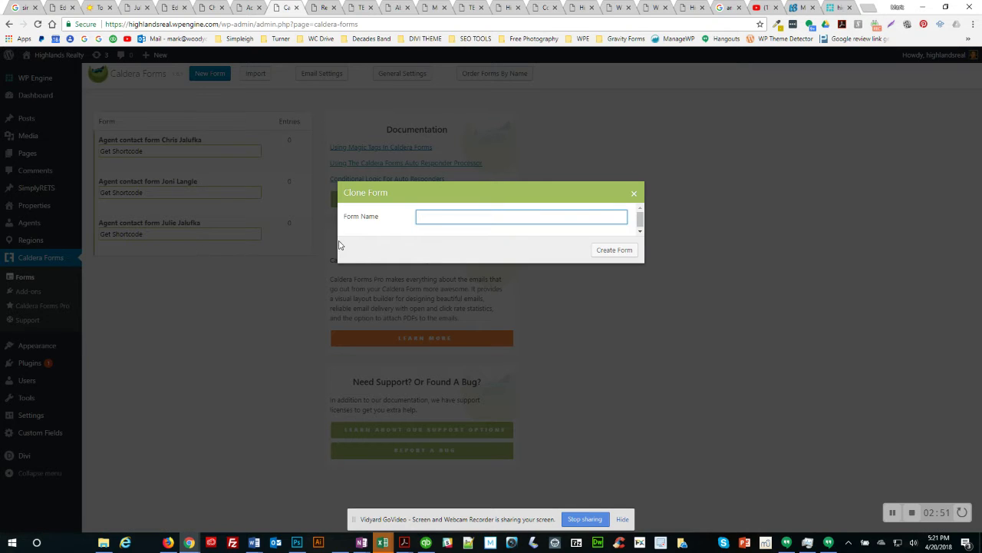
pyautogui.write('Agent contract form')
pyautogui.hotkey('alt', 'Tab')
pyautogui.hotkey('alt', 'Tab')
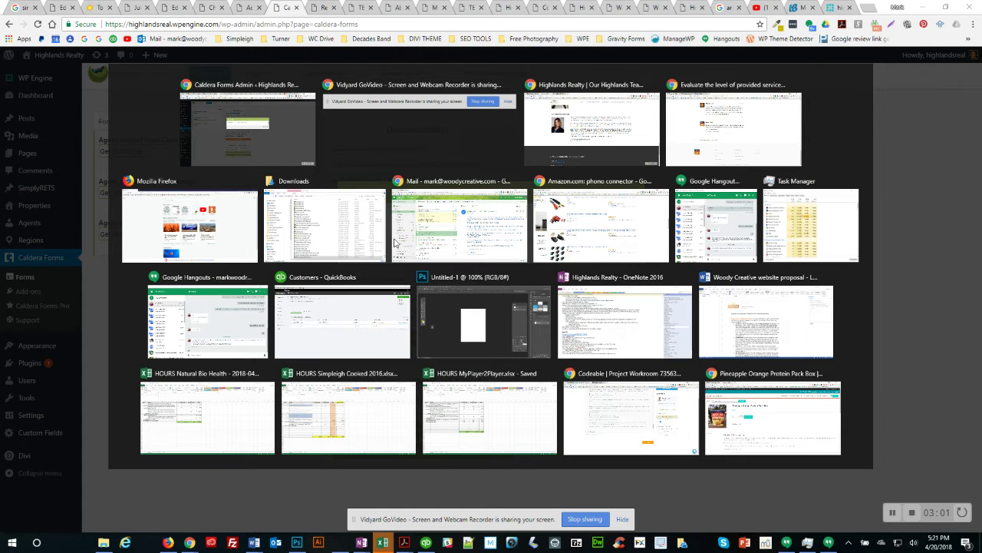
pyautogui.hotkey('alt', 'Tab')
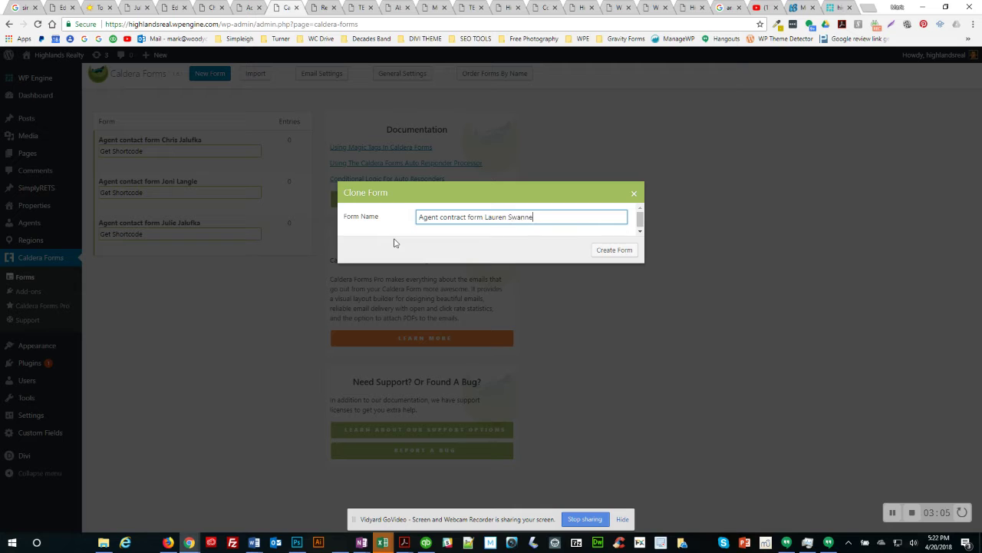
pyautogui.click(621, 251)
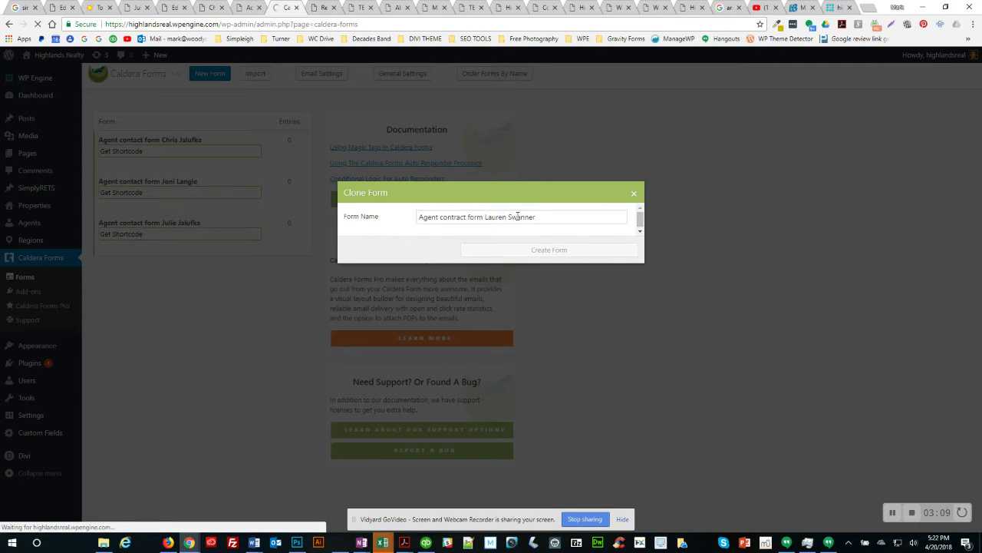
pyautogui.click(241, 9)
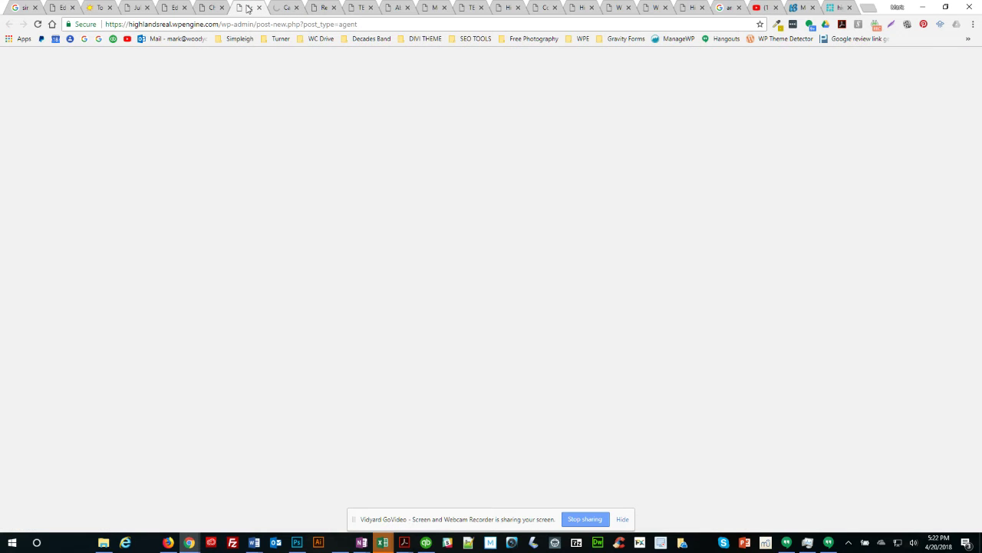
# Step: Review another agent's published contact form, then return to the Caldera Forms admin
pyautogui.click(207, 8)
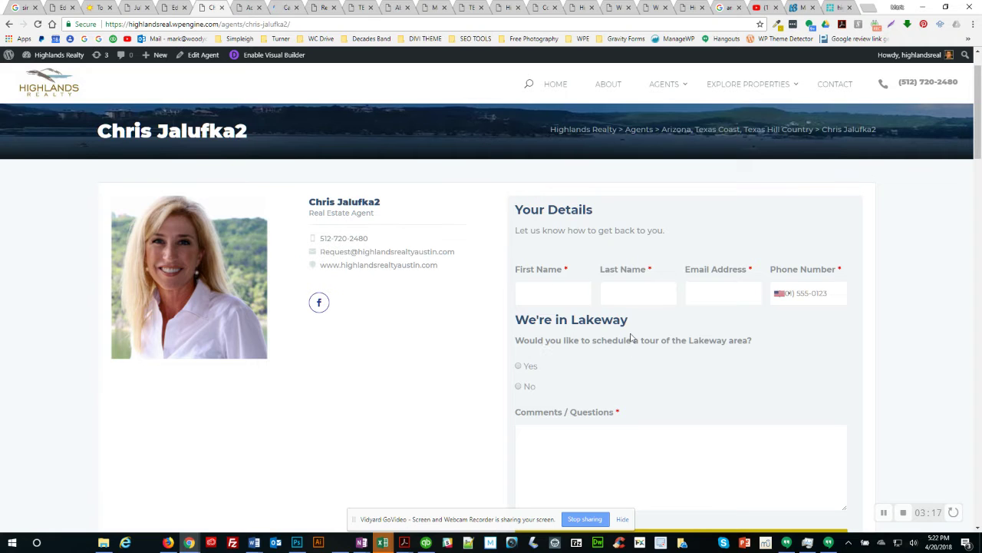
pyautogui.scroll(-1, 567, 326)
pyautogui.moveTo(539, 269); pyautogui.dragTo(591, 272)
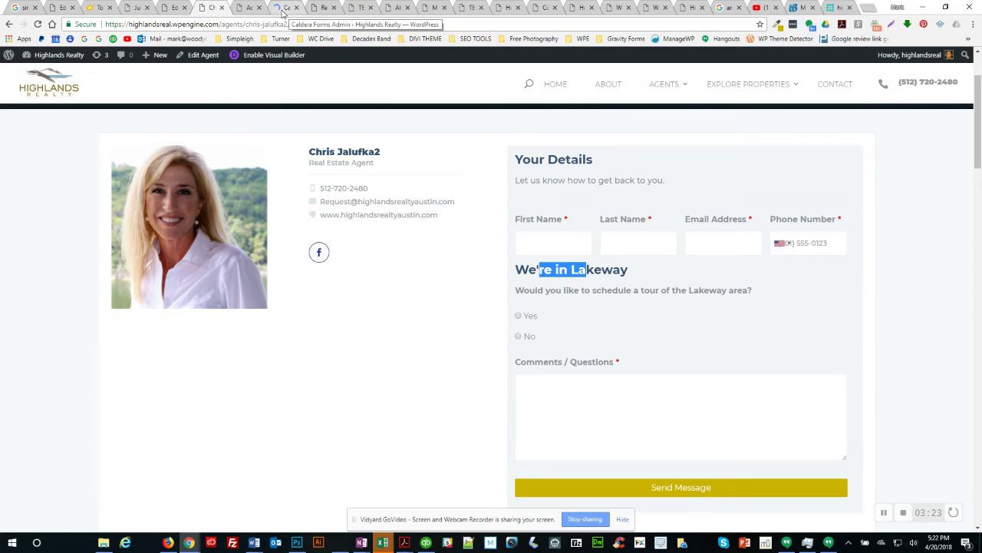
pyautogui.click(282, 9)
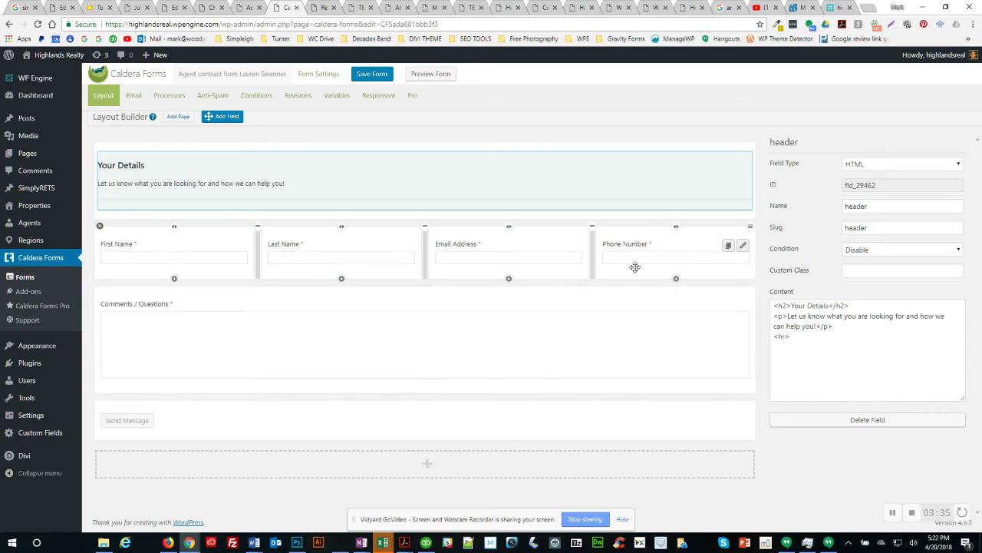
# Step: Save the cloned contact form and copy its shortcode from Form Settings
pyautogui.click(375, 77)
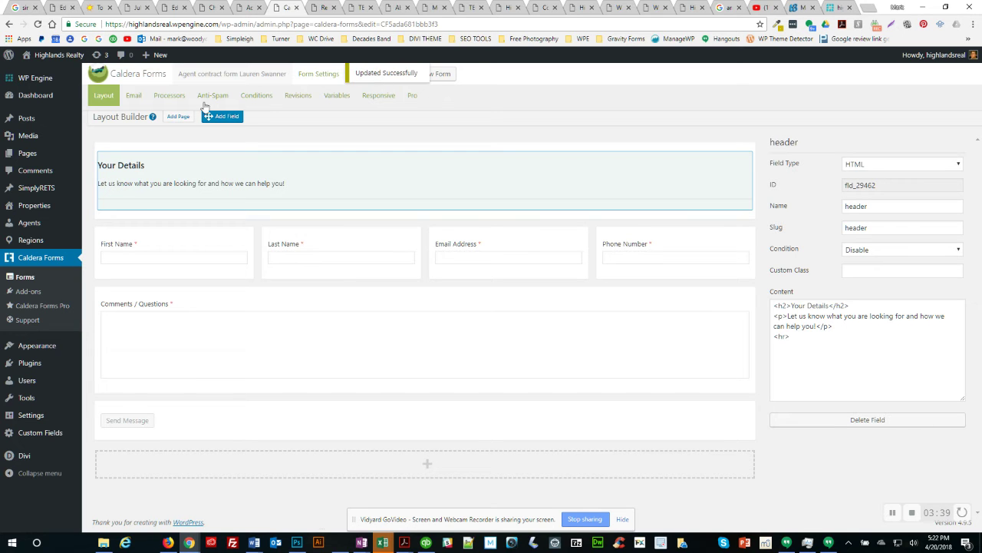
pyautogui.click(317, 80)
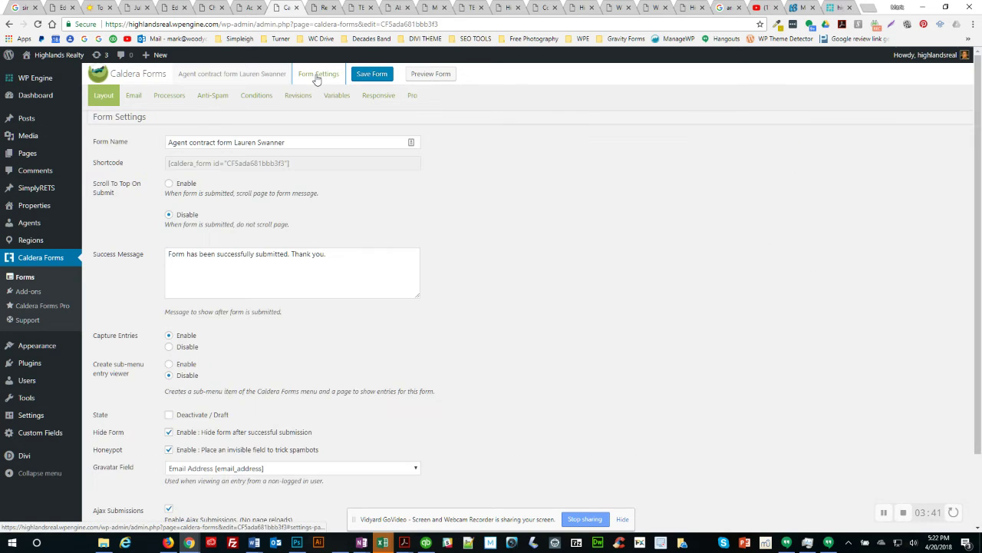
pyautogui.click(216, 164)
pyautogui.hotkey('ctrl', 'c')
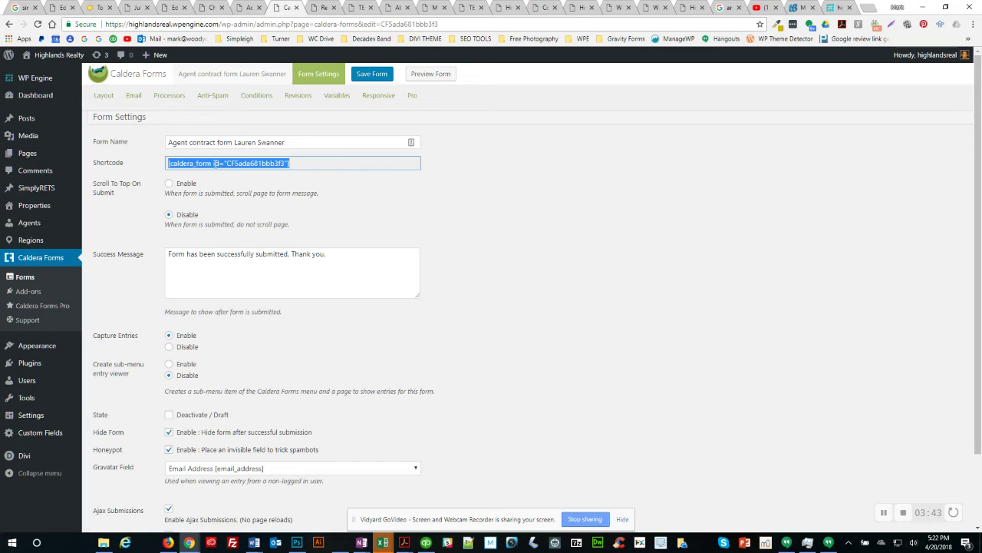
pyautogui.click(175, 8)
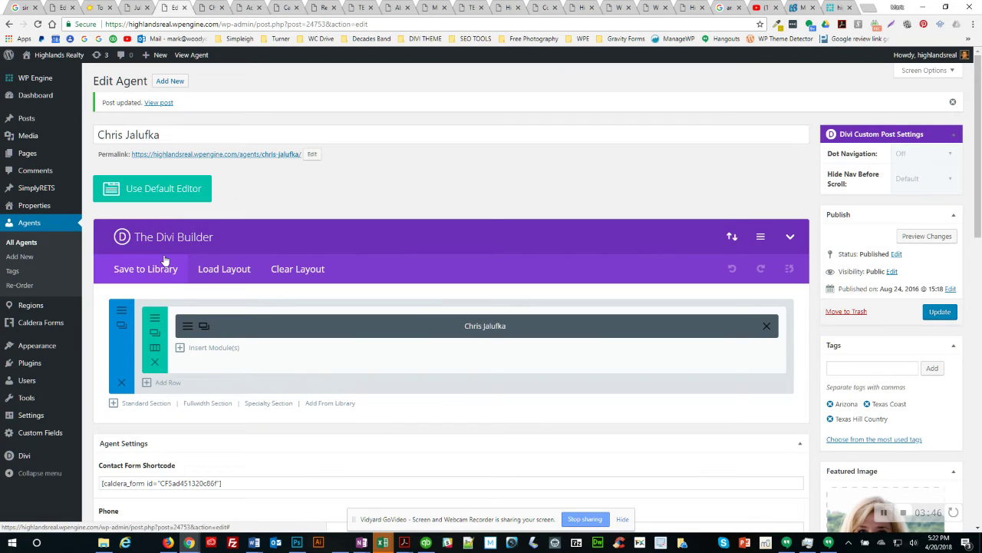
pyautogui.scroll(-3, 228, 369)
# Step: Paste the cloned form's shortcode into the new agent's Contact Form Shortcode field
pyautogui.scroll(3, 230, 370)
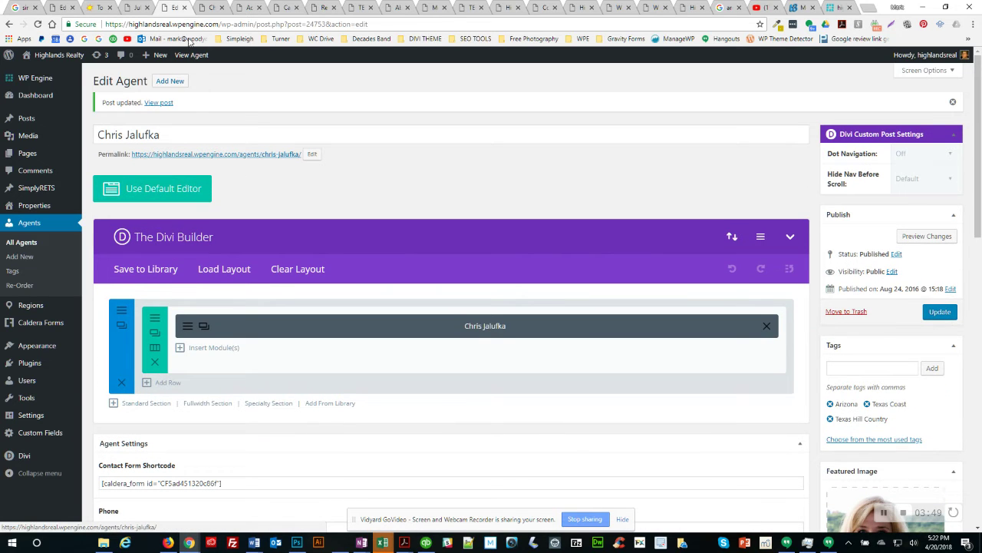
pyautogui.click(246, 9)
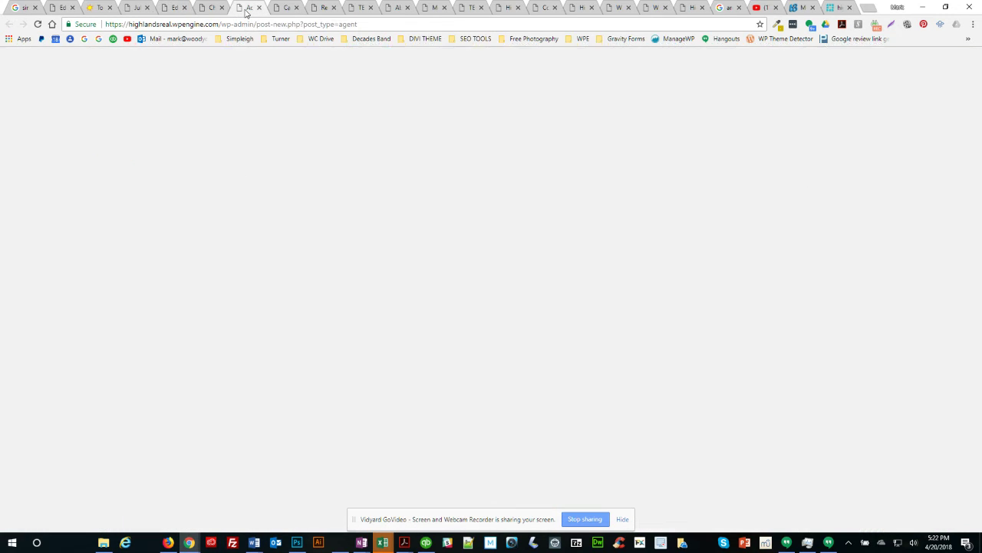
pyautogui.click(133, 283)
pyautogui.hotkey('ctrl', 'v')
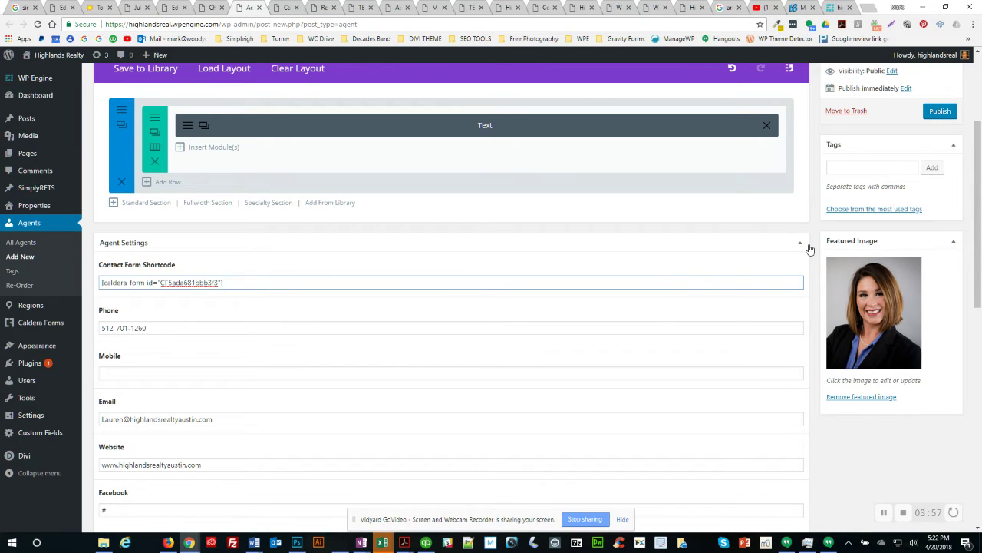
# Step: Tag the new agent Texas Hill Country and Texas Coast, then publish it
pyautogui.scroll(3, 809, 254)
pyautogui.click(840, 339)
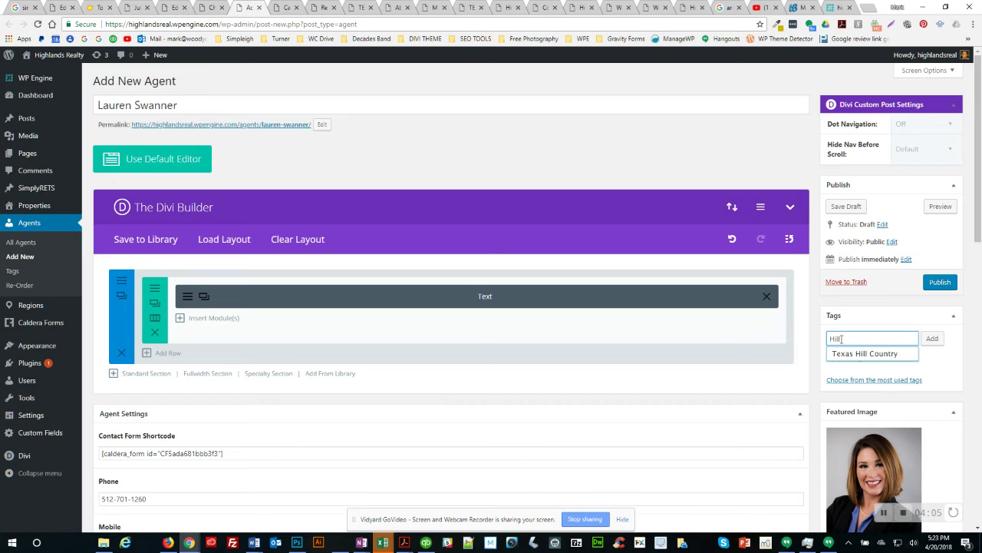
pyautogui.click(852, 354)
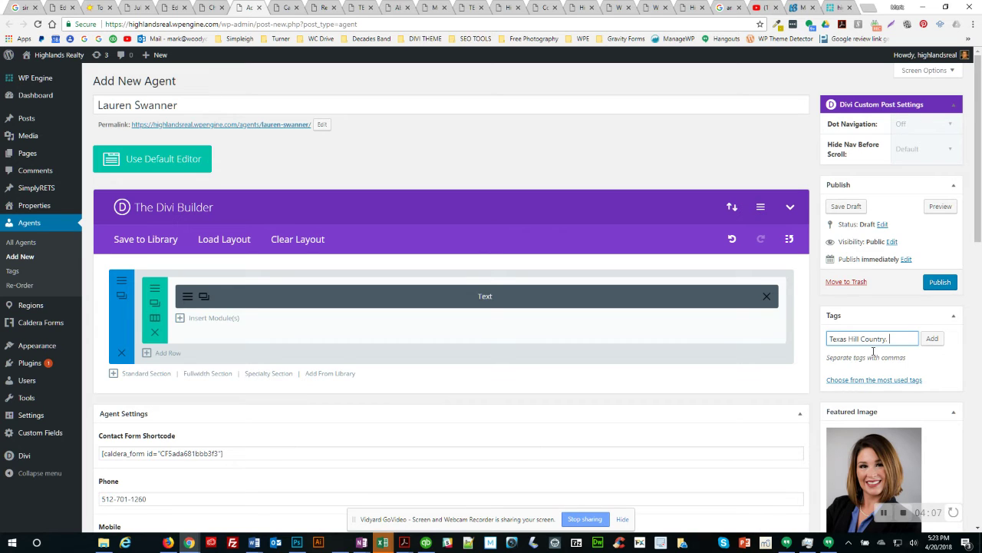
pyautogui.click(930, 339)
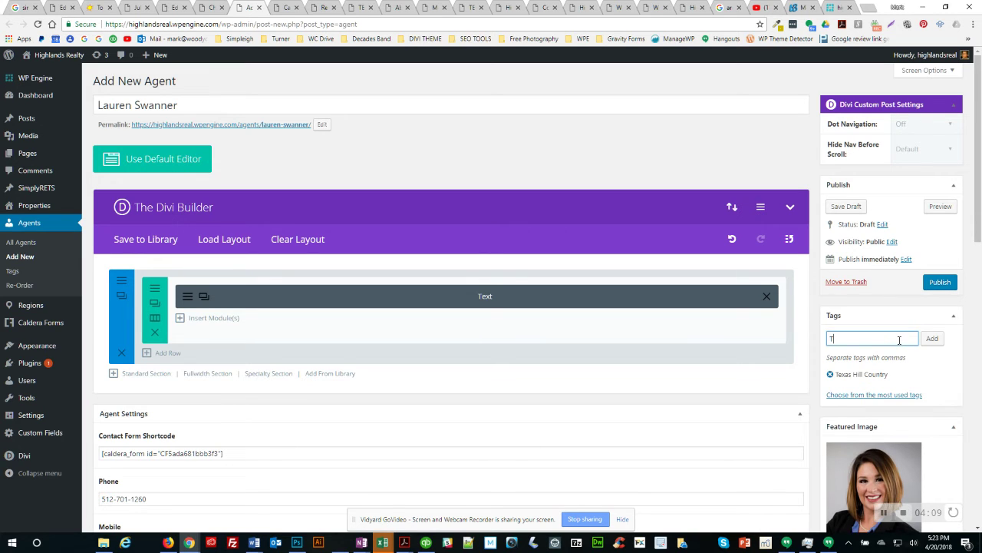
pyautogui.click(865, 358)
pyautogui.click(934, 341)
pyautogui.click(940, 281)
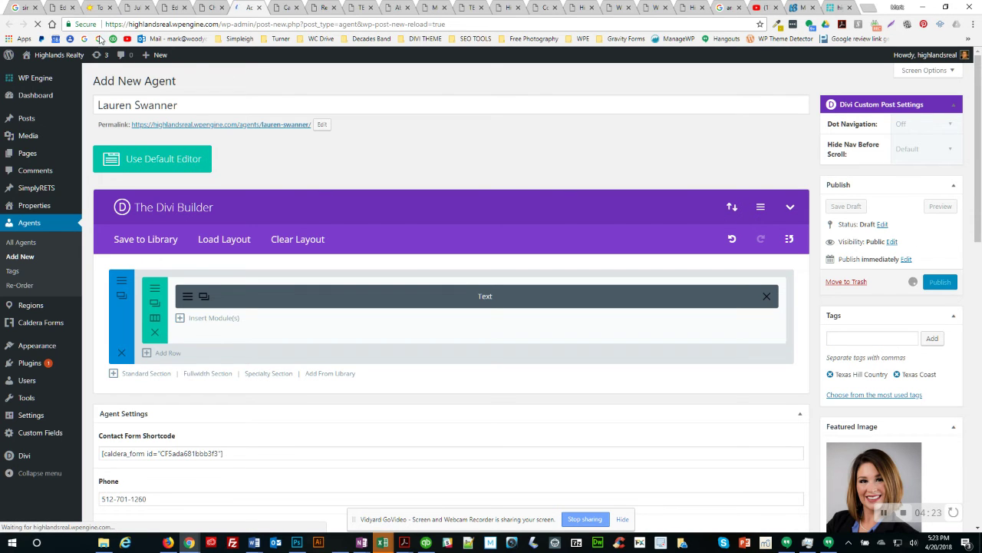
pyautogui.click(61, 9)
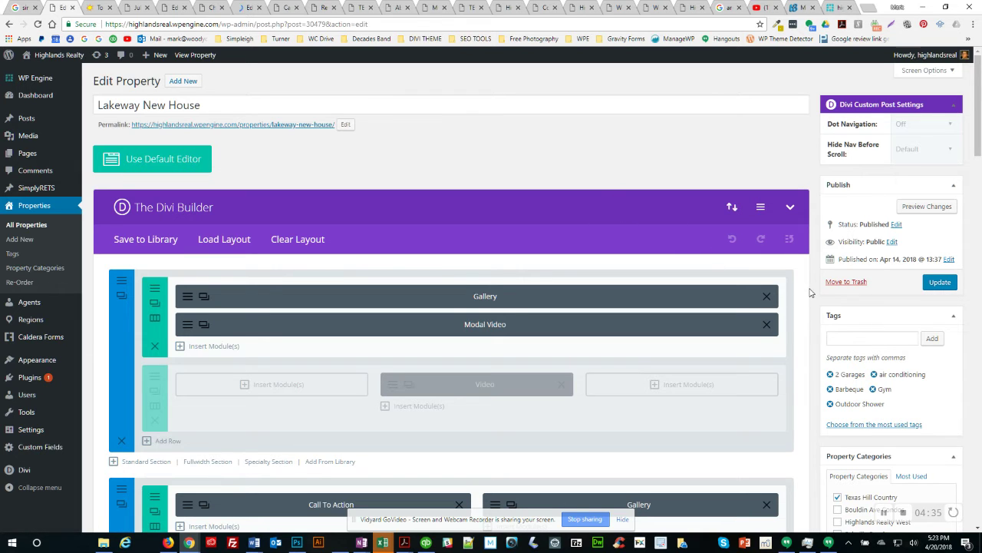
pyautogui.scroll(-5, 810, 292)
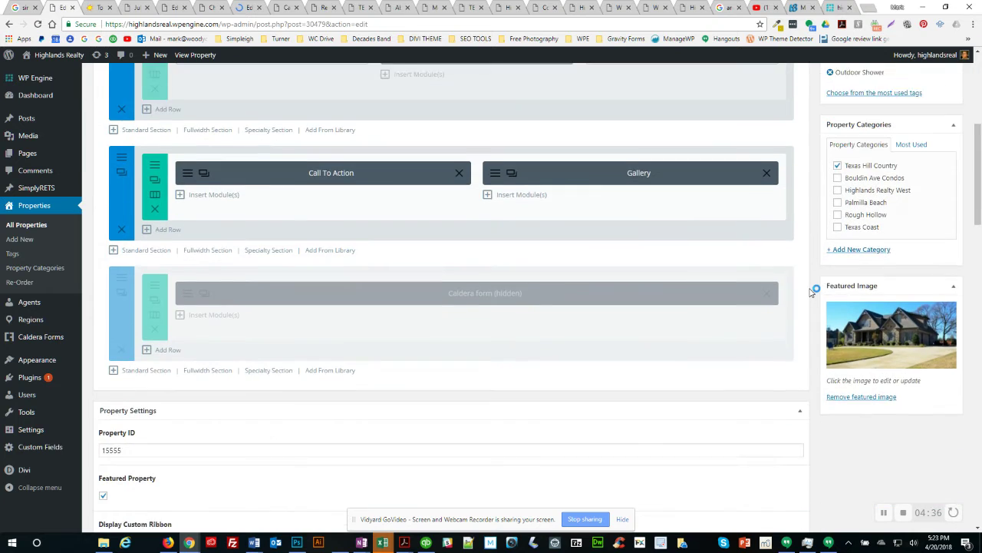
pyautogui.scroll(-2, 813, 289)
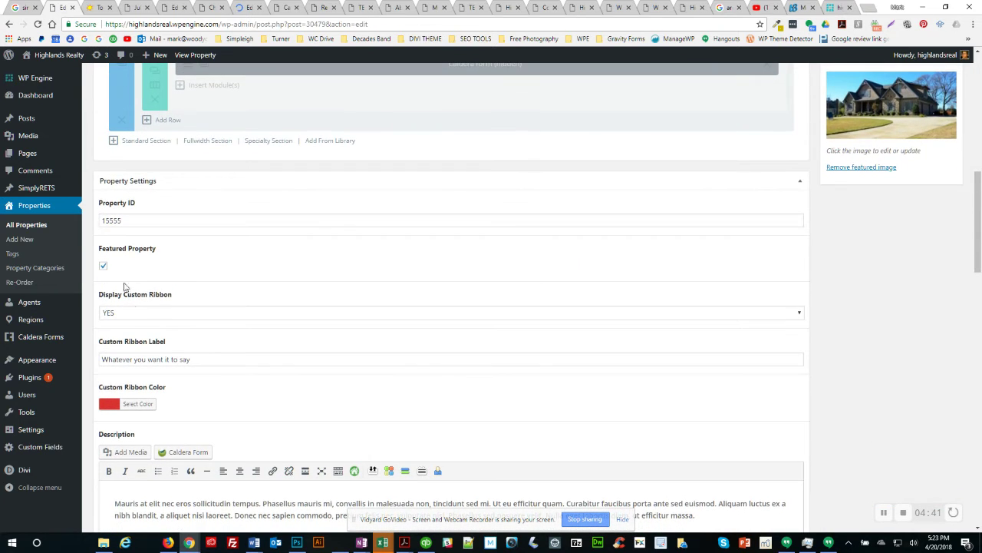
pyautogui.scroll(-4, 226, 357)
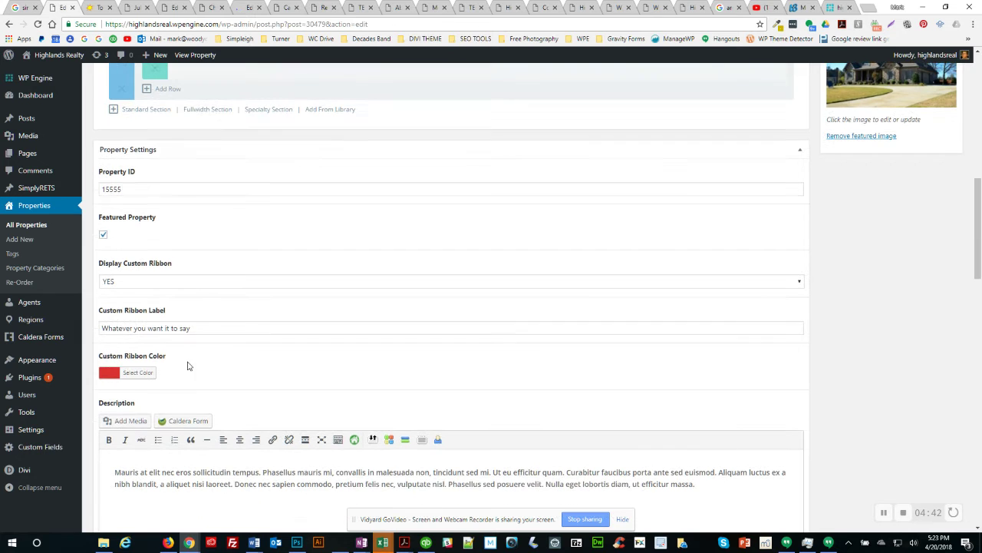
pyautogui.scroll(-5, 95, 371)
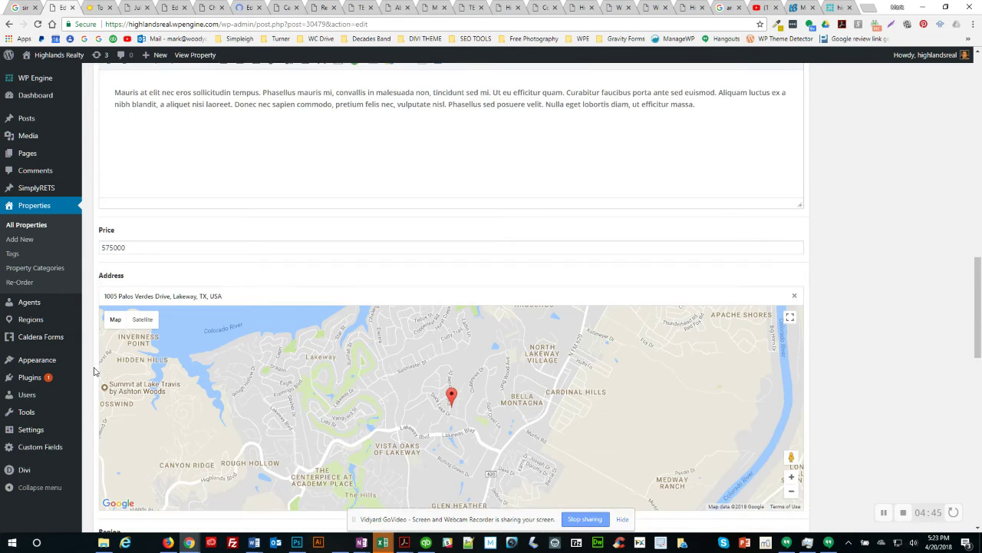
pyautogui.scroll(-3, 95, 372)
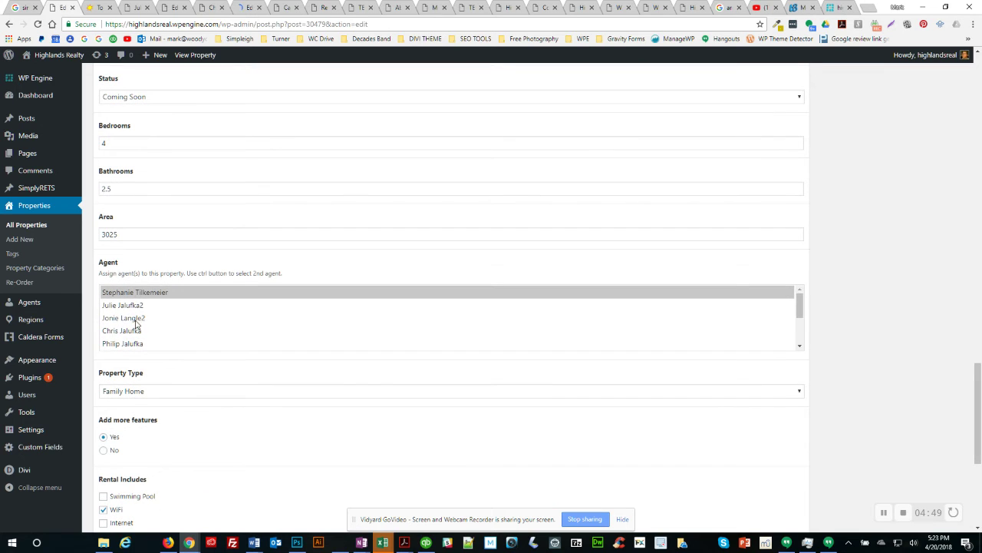
pyautogui.moveTo(800, 307)
pyautogui.mouseDown()
pyautogui.moveTo(801, 342)
pyautogui.moveTo(800, 296)
pyautogui.mouseUp()
pyautogui.click(871, 302)
pyautogui.moveTo(972, 323); pyautogui.dragTo(966, 244)
pyautogui.click(966, 275)
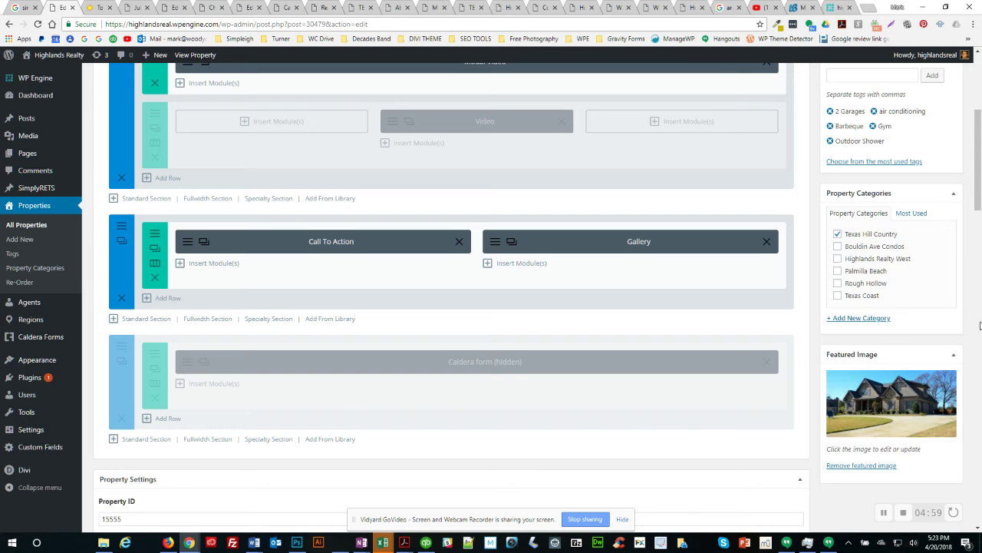
pyautogui.scroll(-8, 979, 323)
pyautogui.scroll(-2, 978, 361)
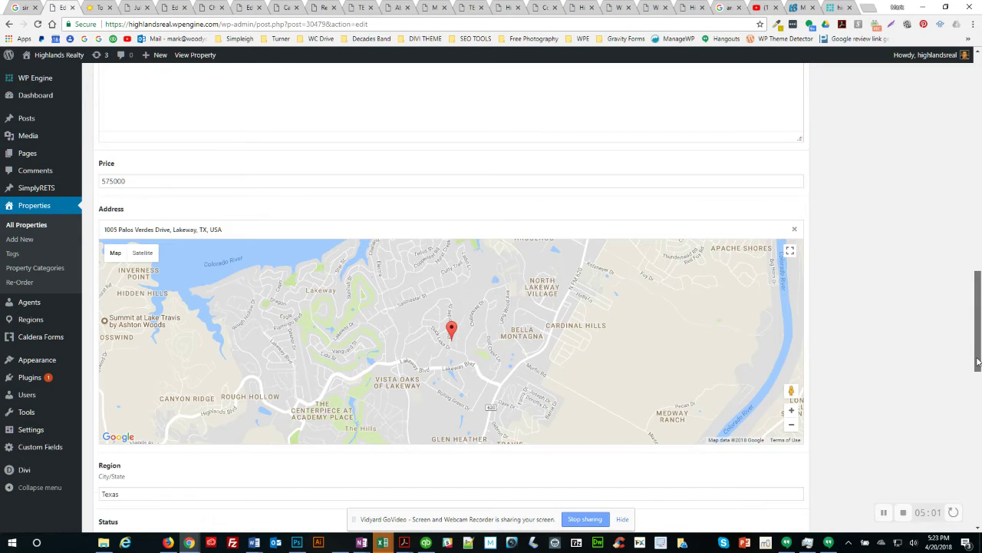
pyautogui.scroll(-3, 844, 422)
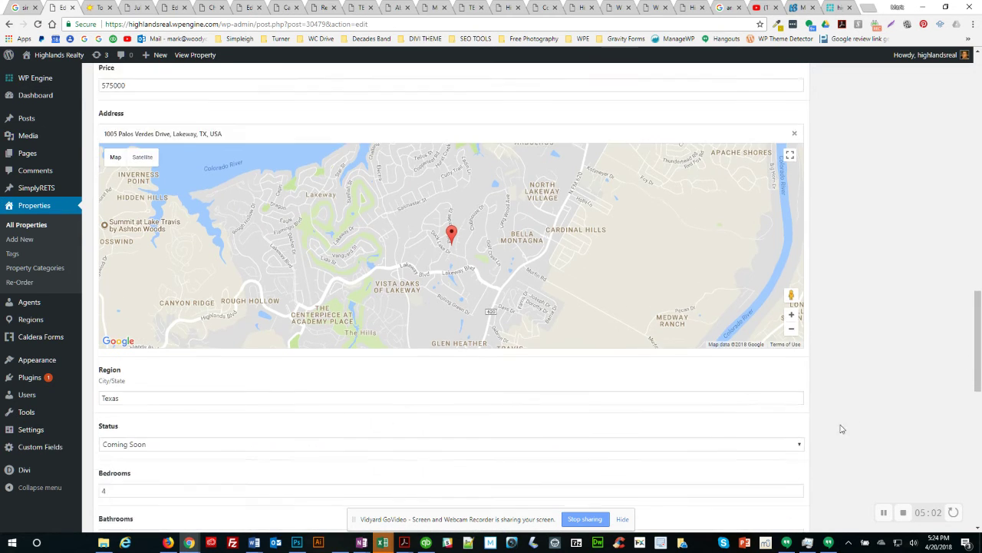
# Step: Assign a second agent to Lakeway New House alongside the first and update the listing
pyautogui.scroll(-1, 282, 441)
pyautogui.scroll(-2, 131, 437)
pyautogui.scroll(2, 131, 431)
pyautogui.click(130, 416)
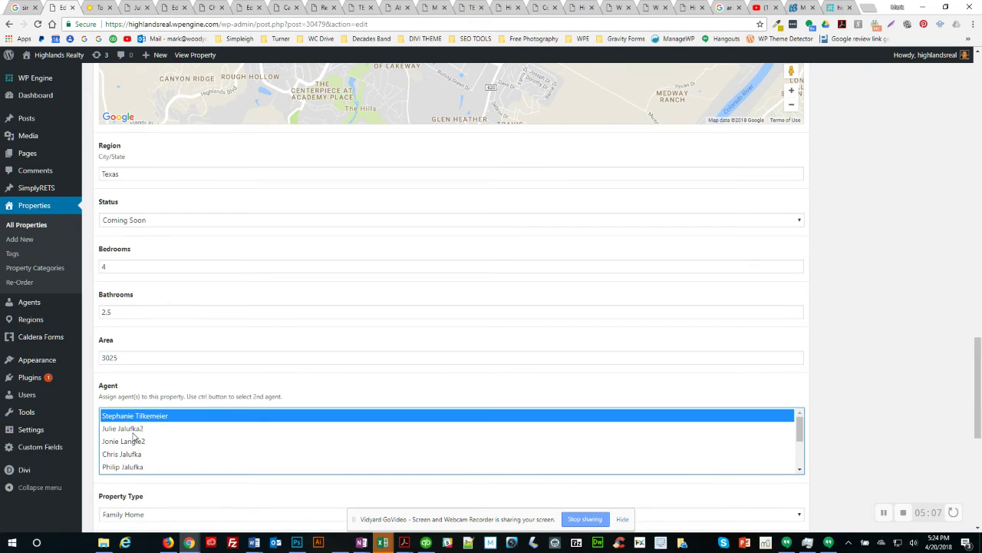
pyautogui.keyDown('ctrl'); pyautogui.click(131, 467); pyautogui.keyUp('ctrl')
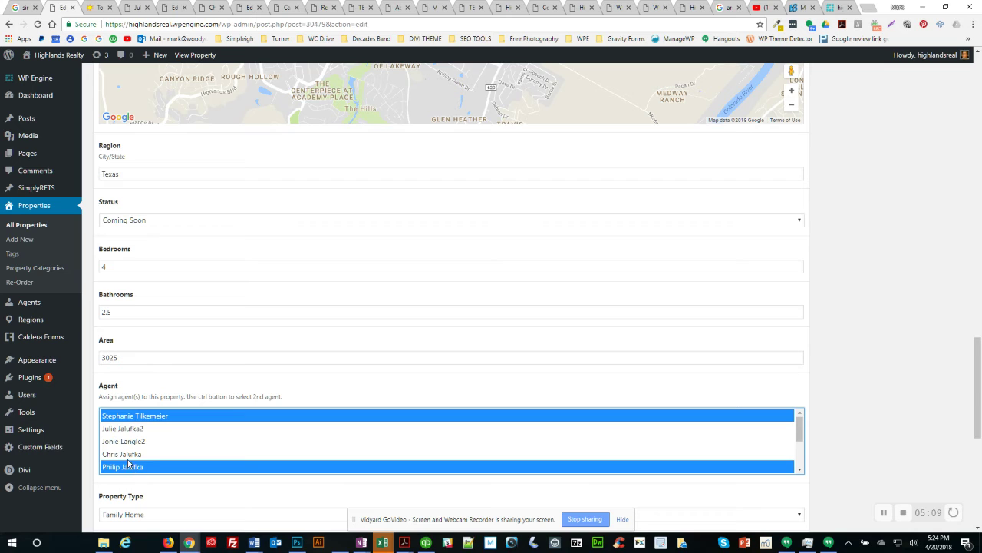
pyautogui.scroll(-2, 151, 453)
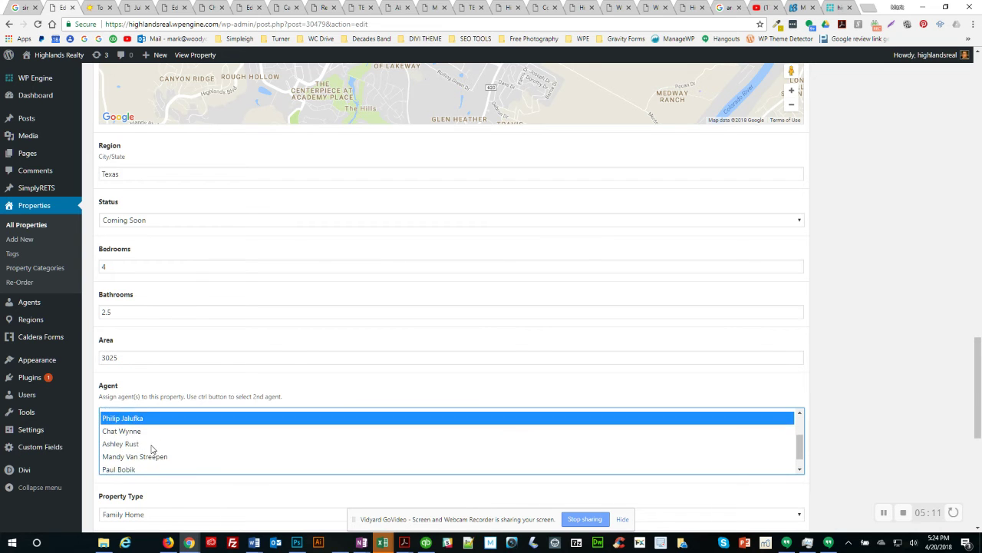
pyautogui.scroll(2, 136, 445)
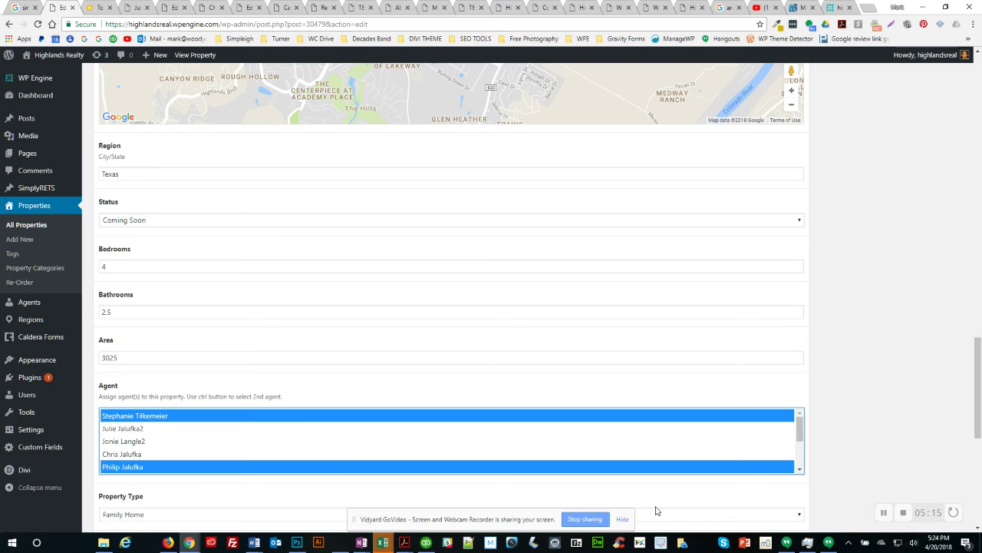
pyautogui.scroll(10, 895, 431)
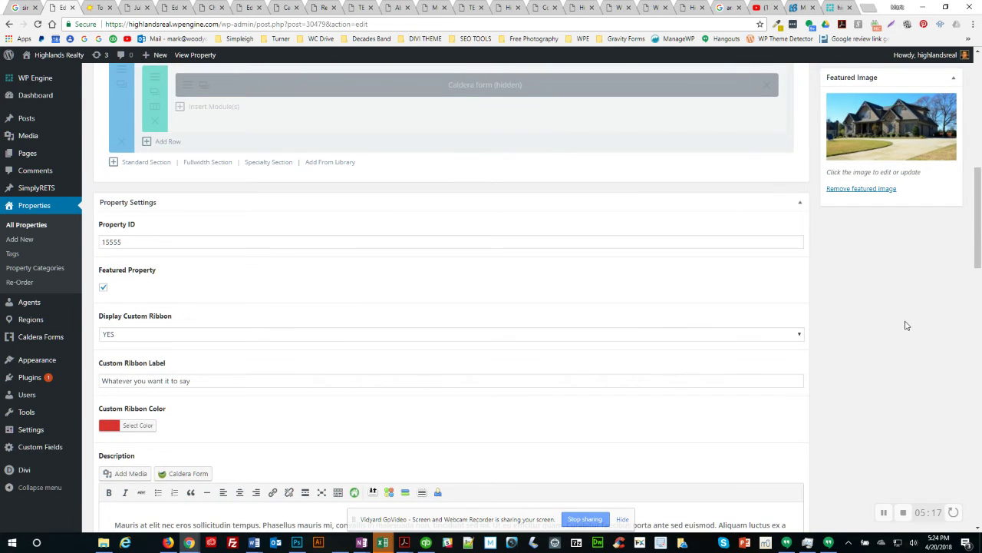
pyautogui.scroll(3, 860, 300)
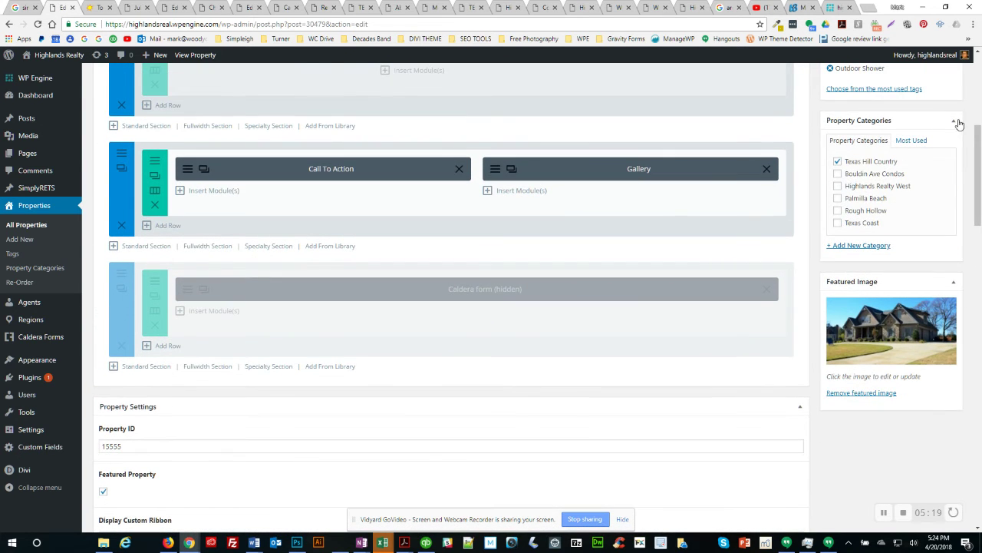
pyautogui.scroll(3, 952, 131)
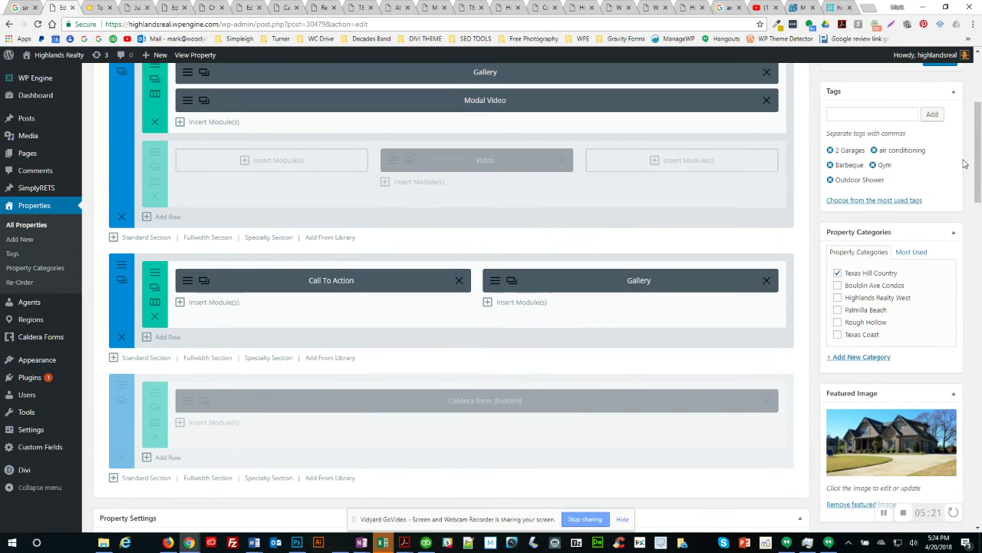
pyautogui.scroll(6, 965, 163)
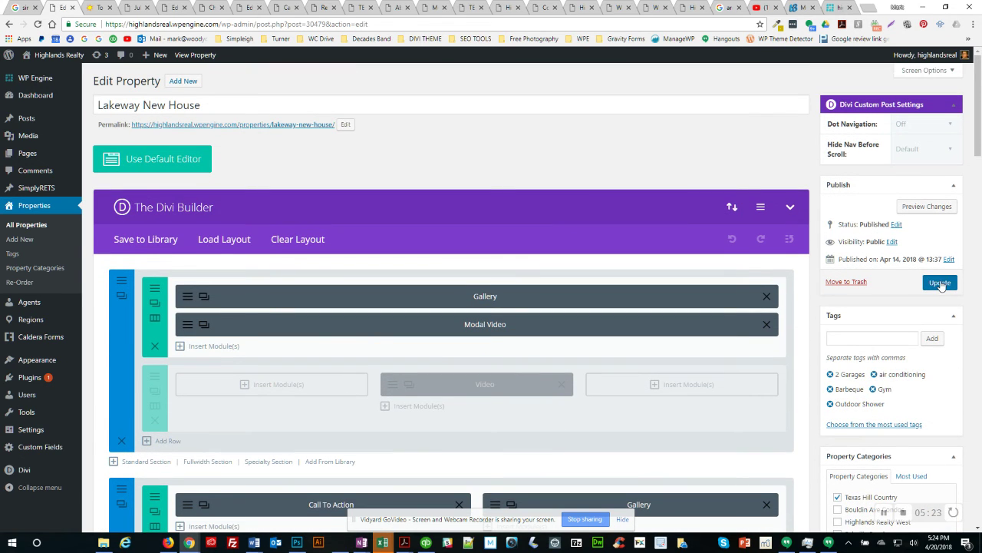
pyautogui.click(940, 283)
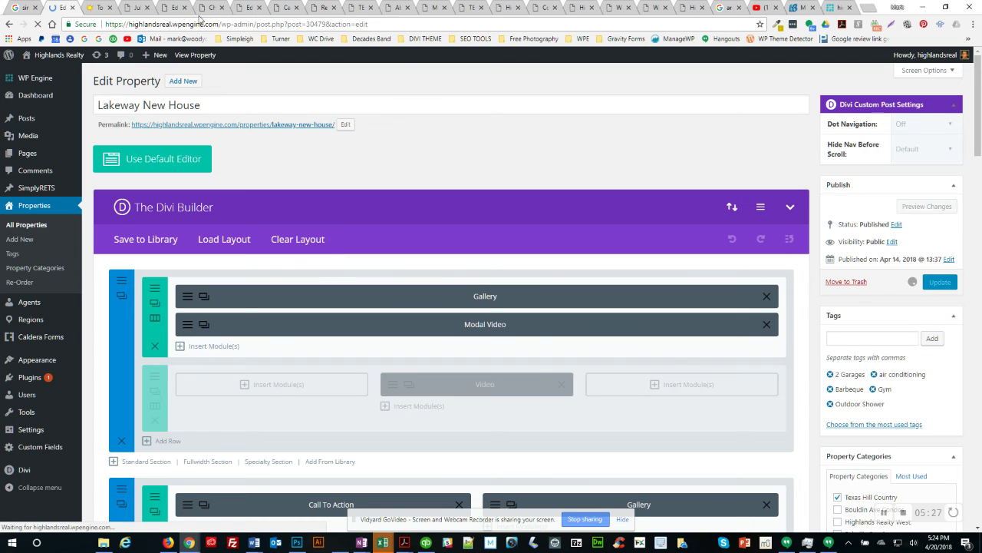
pyautogui.click(209, 9)
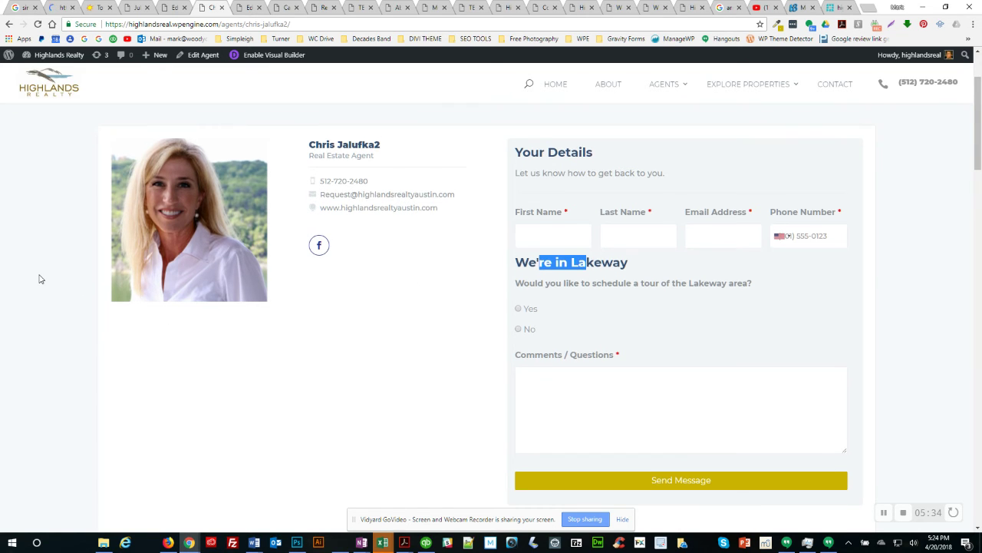
# Step: Scroll through the other agent's My Properties, then switch to the new agent's profile page
pyautogui.scroll(-8, 41, 279)
pyautogui.scroll(-4, 41, 279)
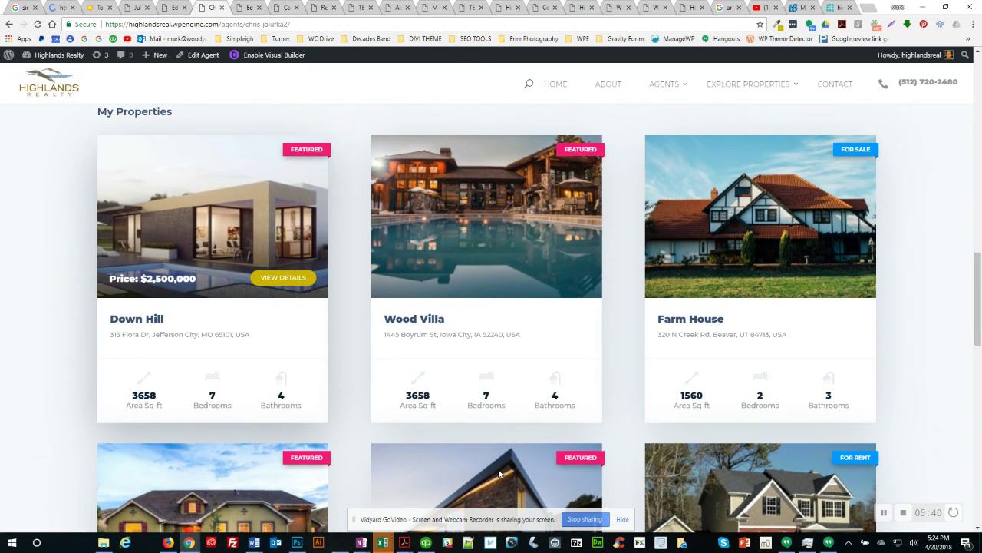
pyautogui.click(884, 511)
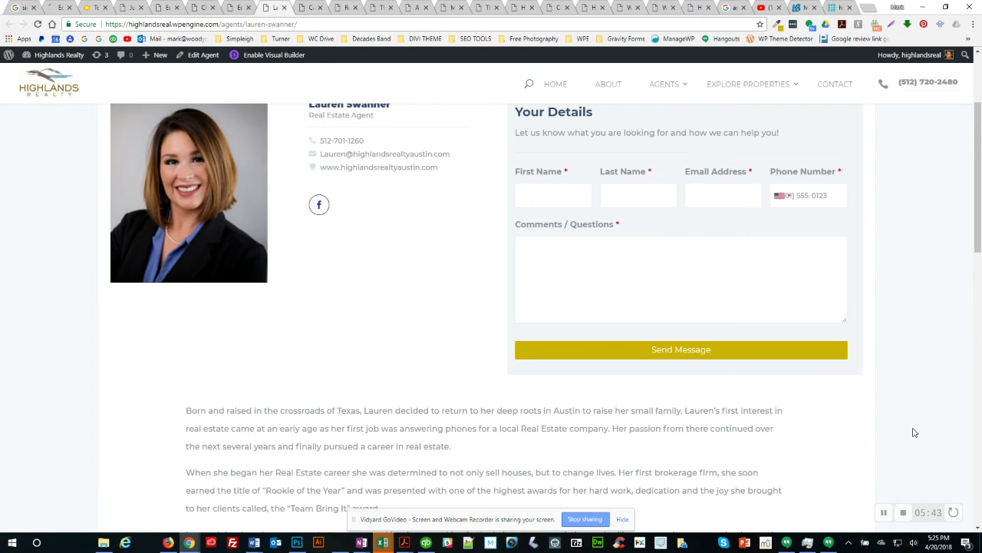
# Step: Highlight part of the new agent's subtitle text, then clear the highlight
pyautogui.scroll(2, 913, 432)
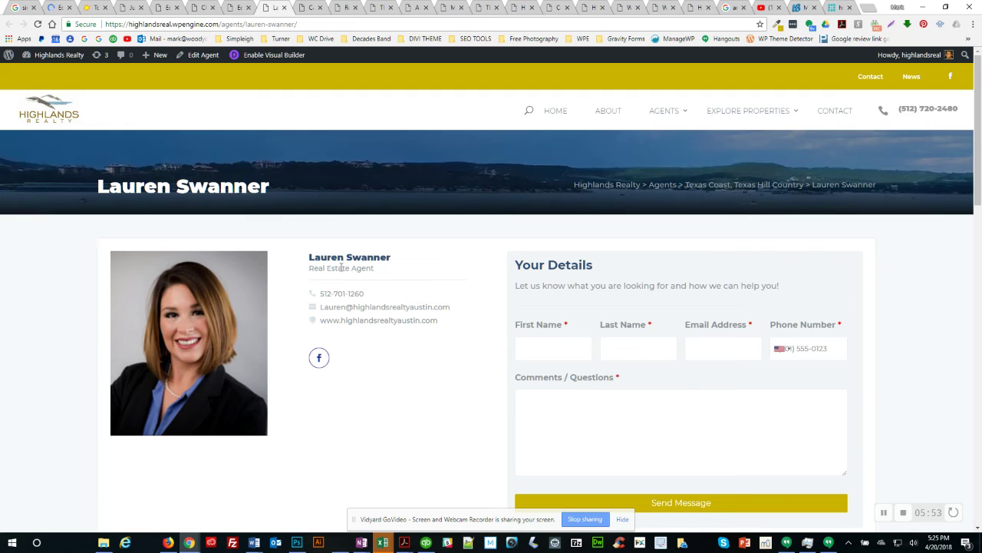
pyautogui.moveTo(321, 269); pyautogui.dragTo(348, 271)
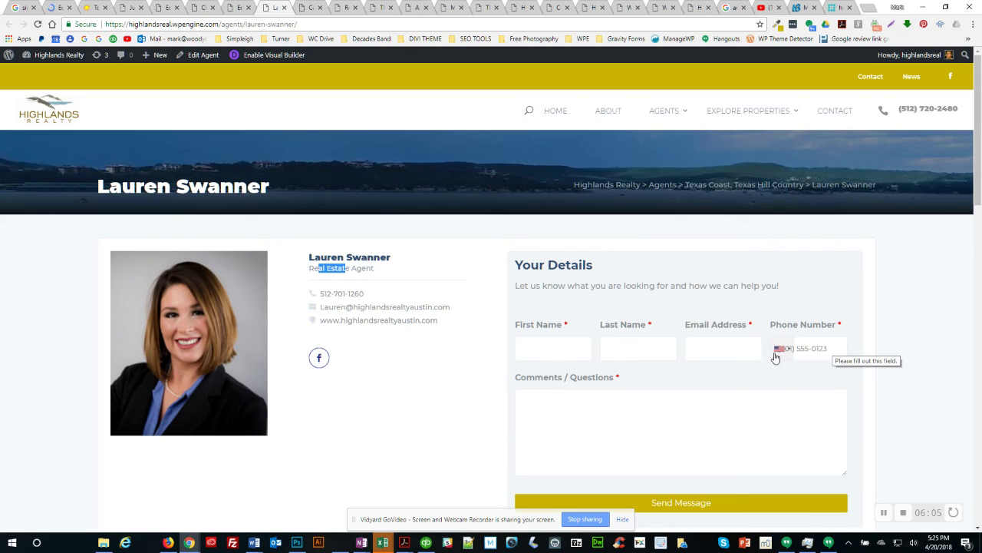
pyautogui.click(806, 348)
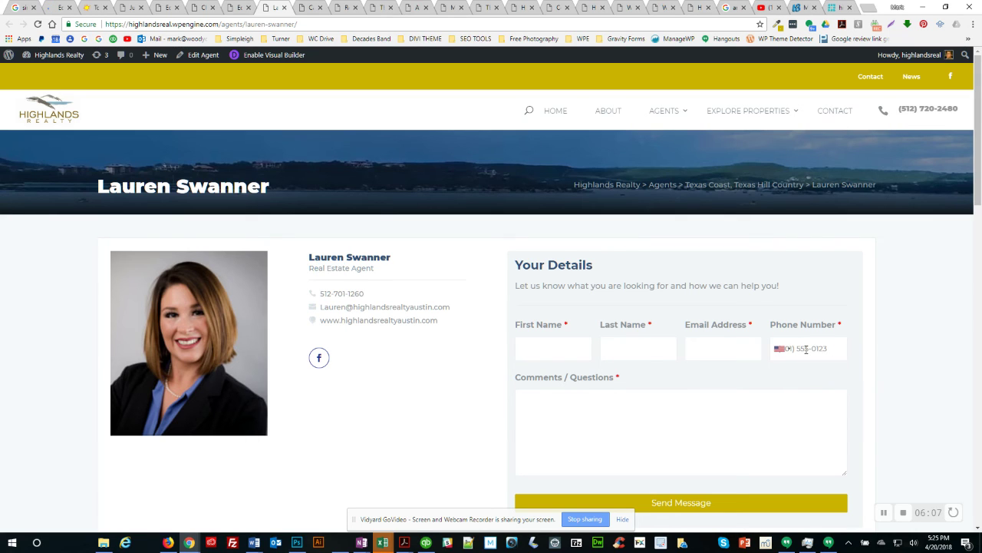
pyautogui.click(516, 377)
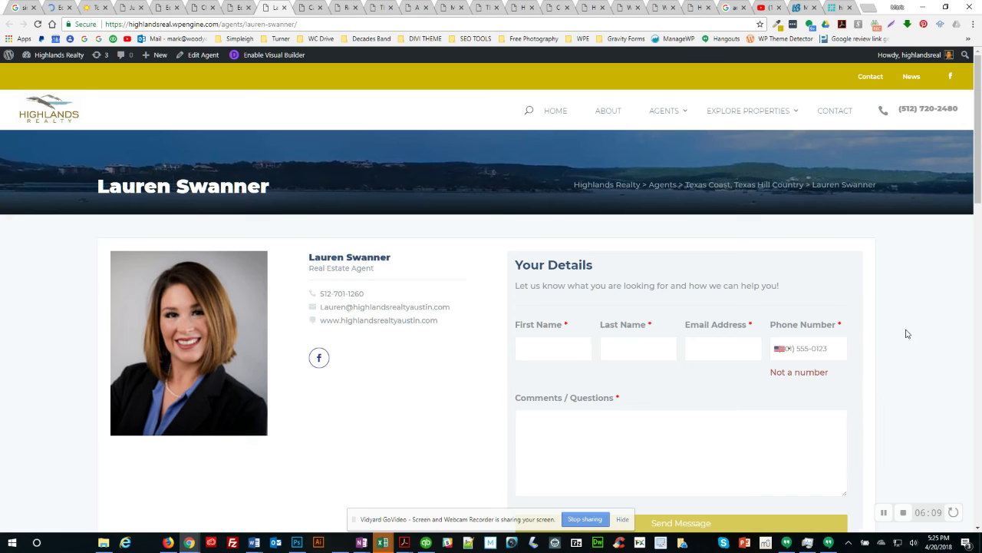
# Step: Confirm the agent's My Properties section is empty and return to the Lakeway New House editor
pyautogui.scroll(-4, 516, 377)
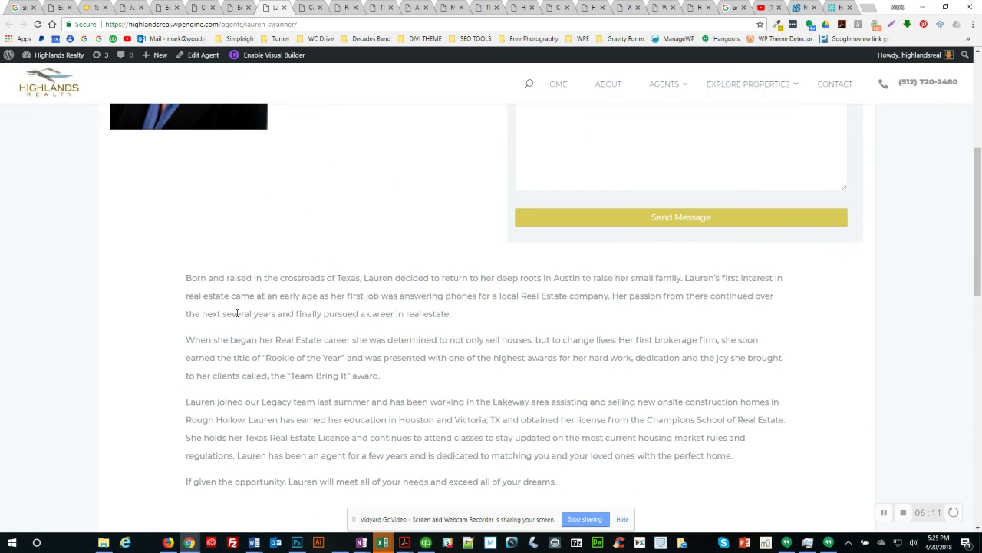
pyautogui.scroll(-3, 288, 338)
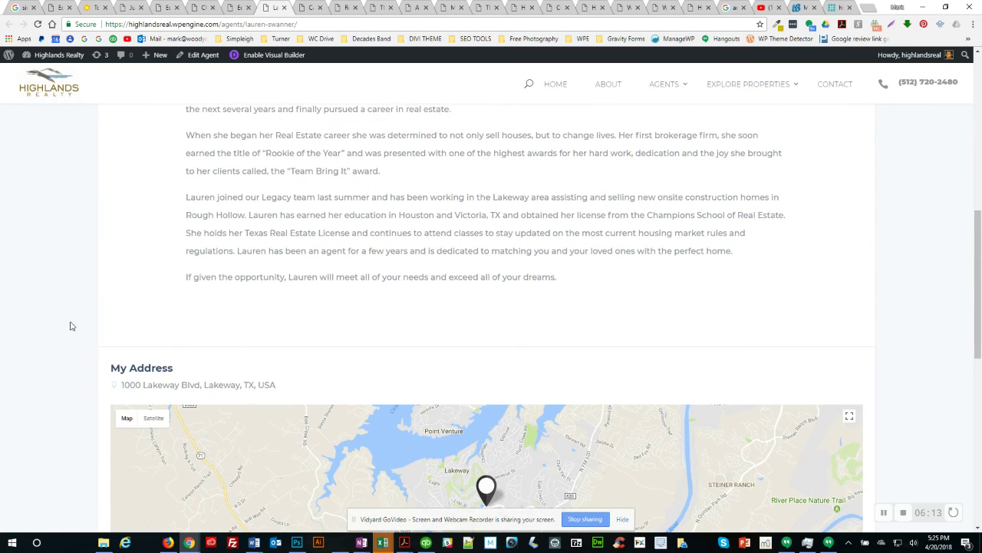
pyautogui.scroll(-6, 71, 326)
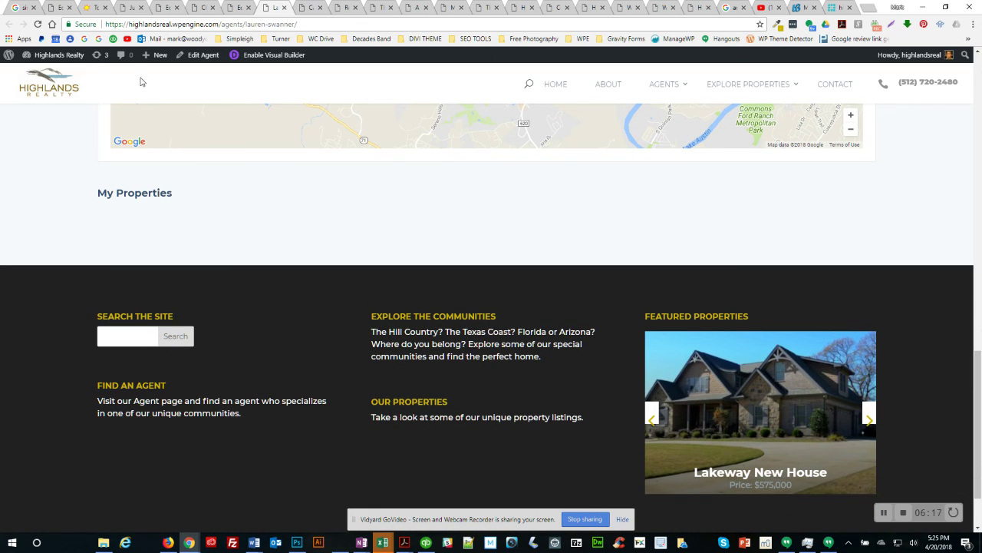
pyautogui.click(61, 10)
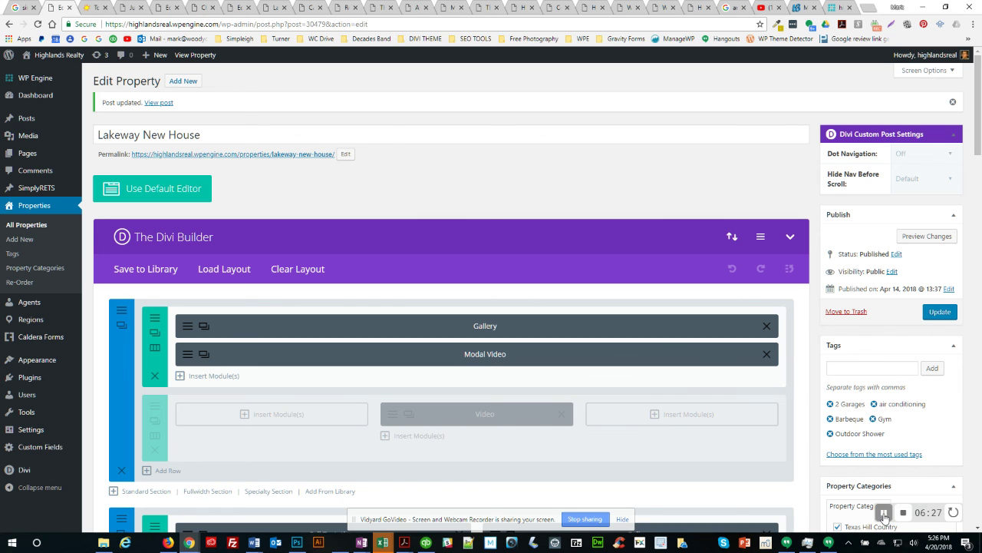
# Step: Add the new agent to Lakeway New House's Agent list, update the property, and view her page
pyautogui.scroll(-5, 822, 381)
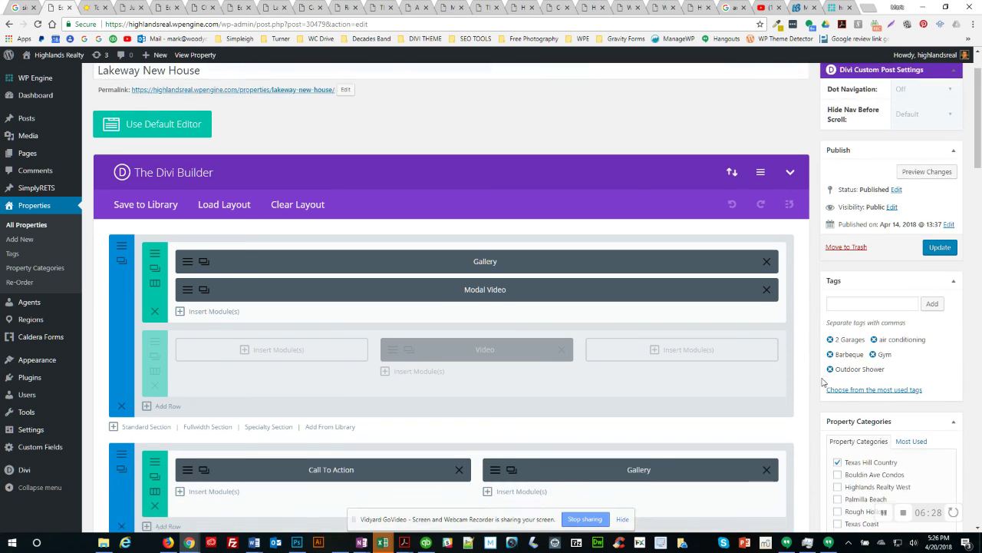
pyautogui.scroll(-12, 822, 381)
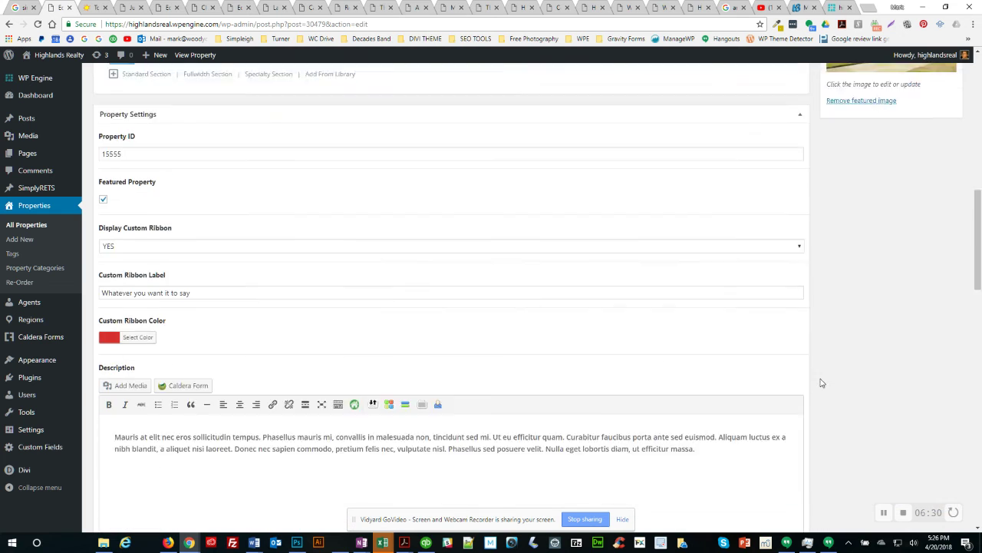
pyautogui.scroll(-6, 827, 385)
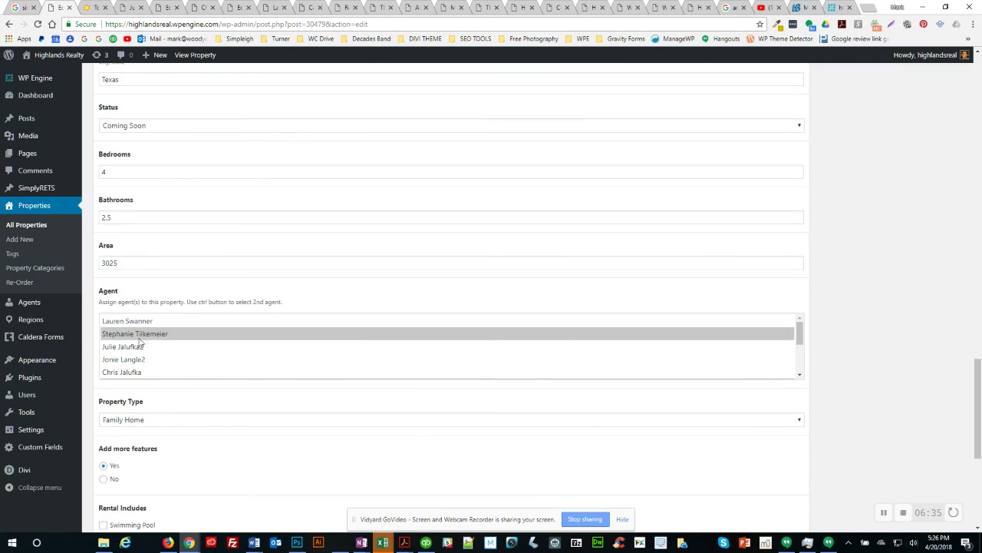
pyautogui.keyDown('ctrl'); pyautogui.click(134, 321); pyautogui.keyUp('ctrl')
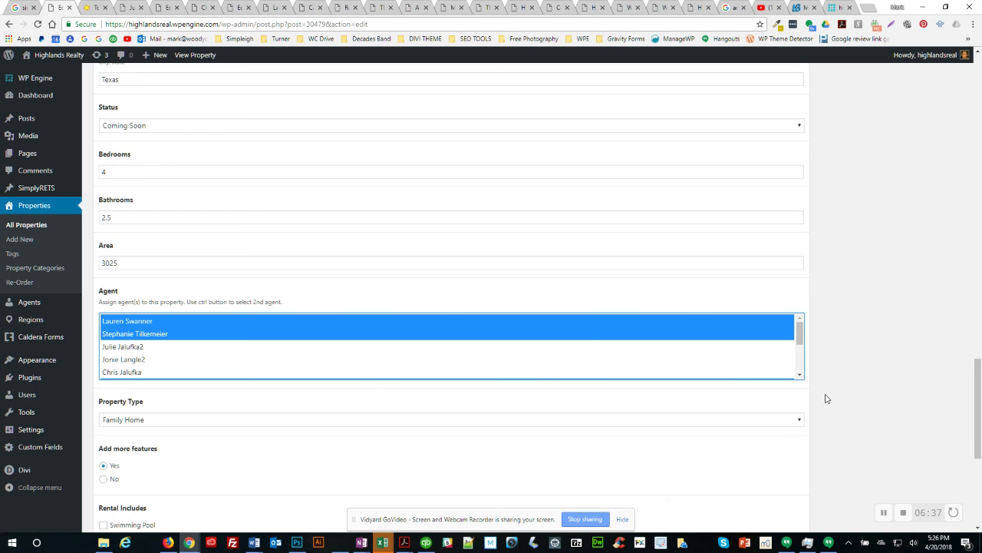
pyautogui.scroll(15, 978, 130)
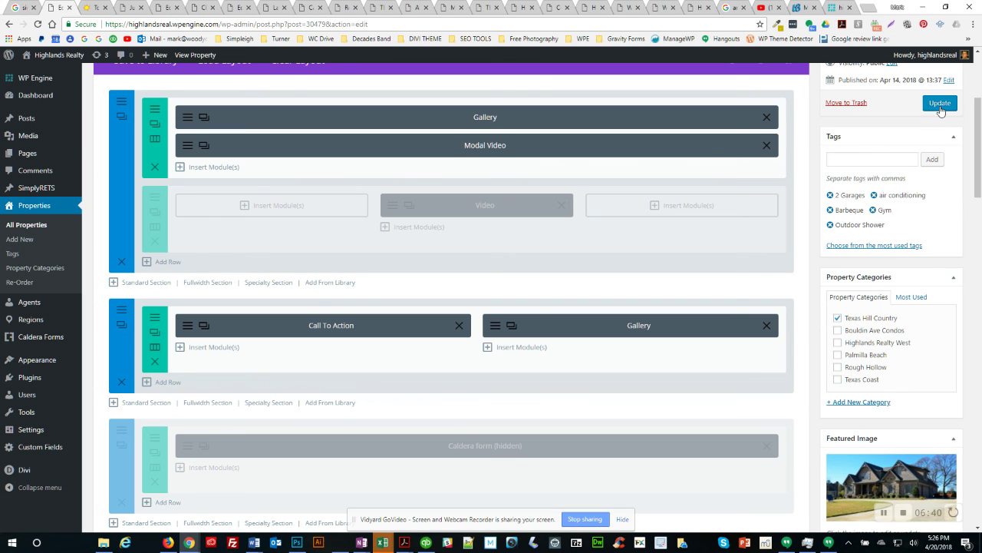
pyautogui.click(940, 105)
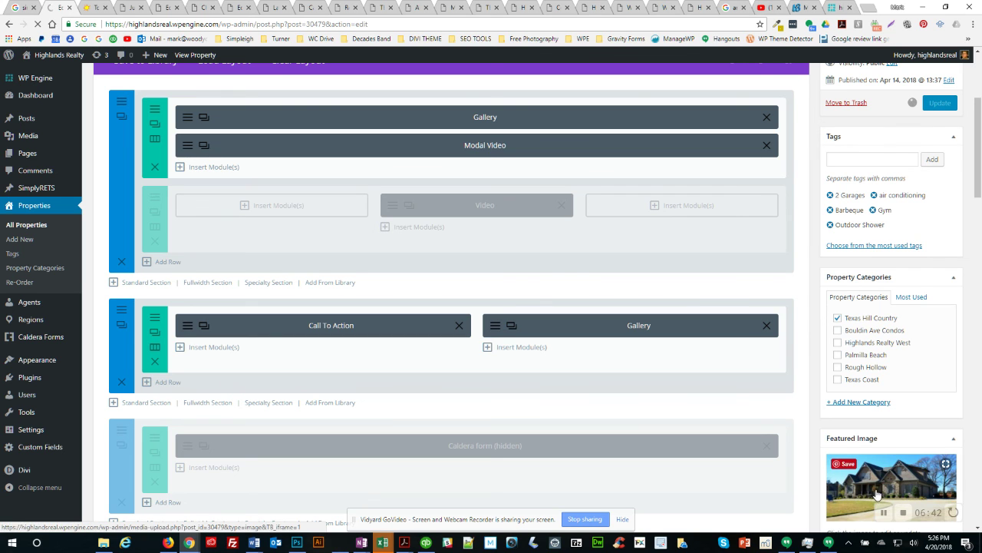
pyautogui.click(884, 512)
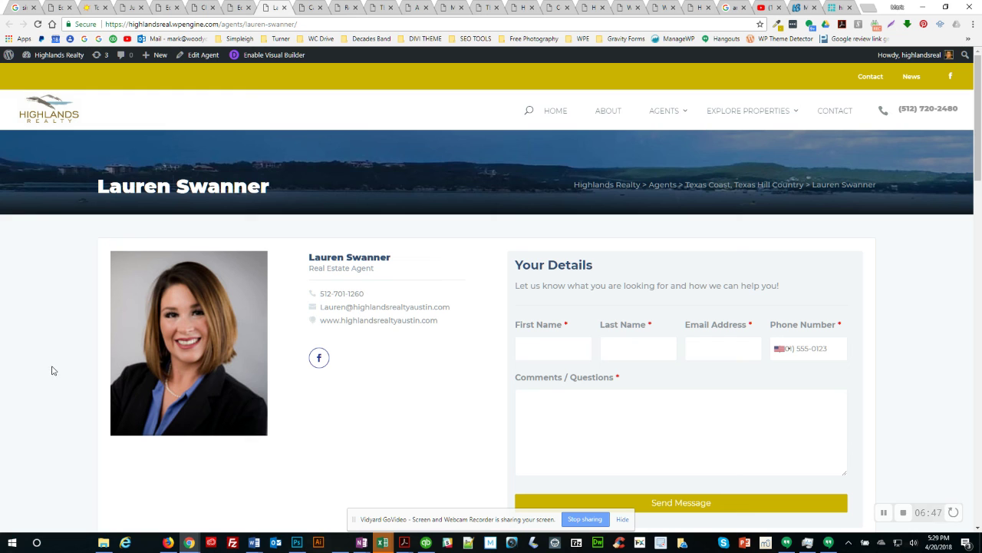
# Step: Scroll past the bio and Lakeway map to find Lakeway New House ($575,000) under My Properties
pyautogui.scroll(-5, 86, 292)
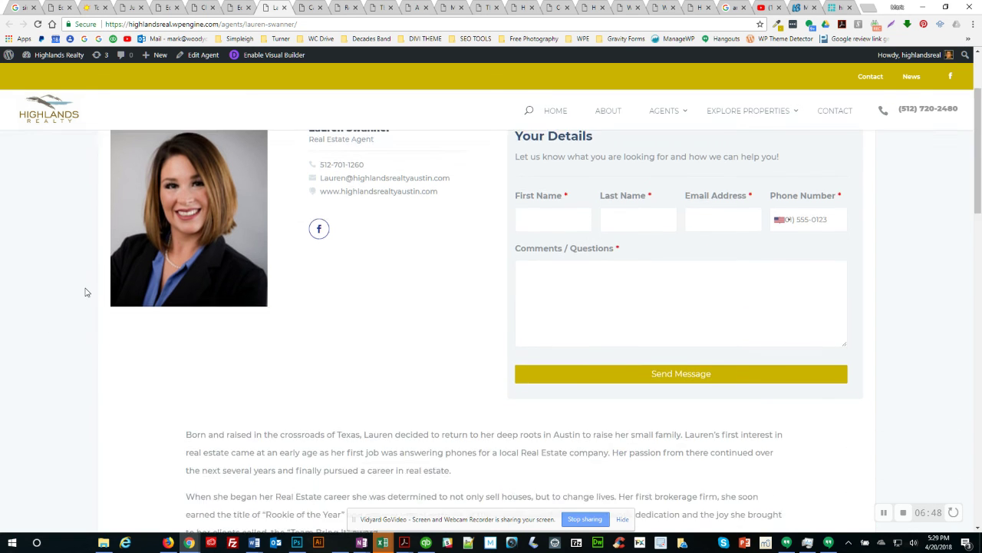
pyautogui.scroll(-3, 46, 297)
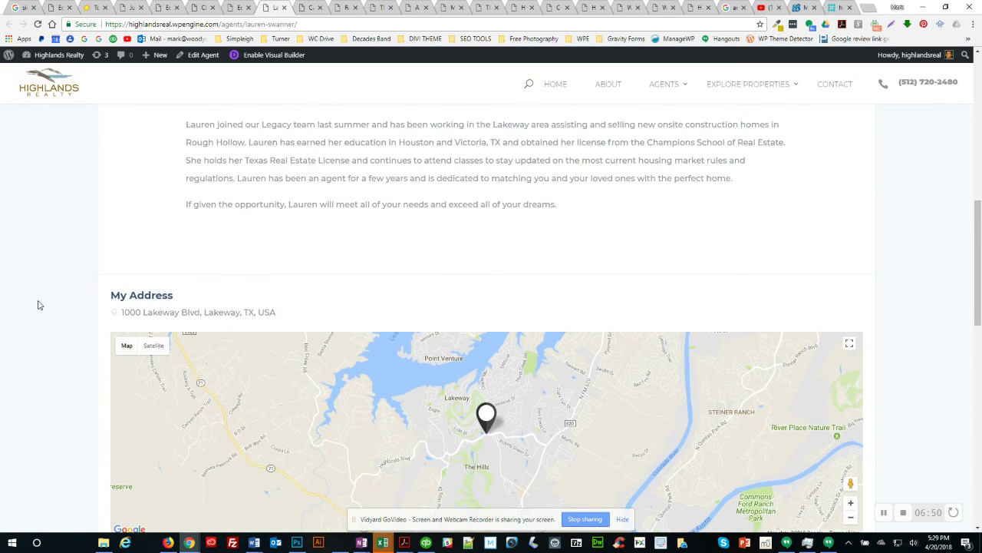
pyautogui.scroll(-1, 73, 369)
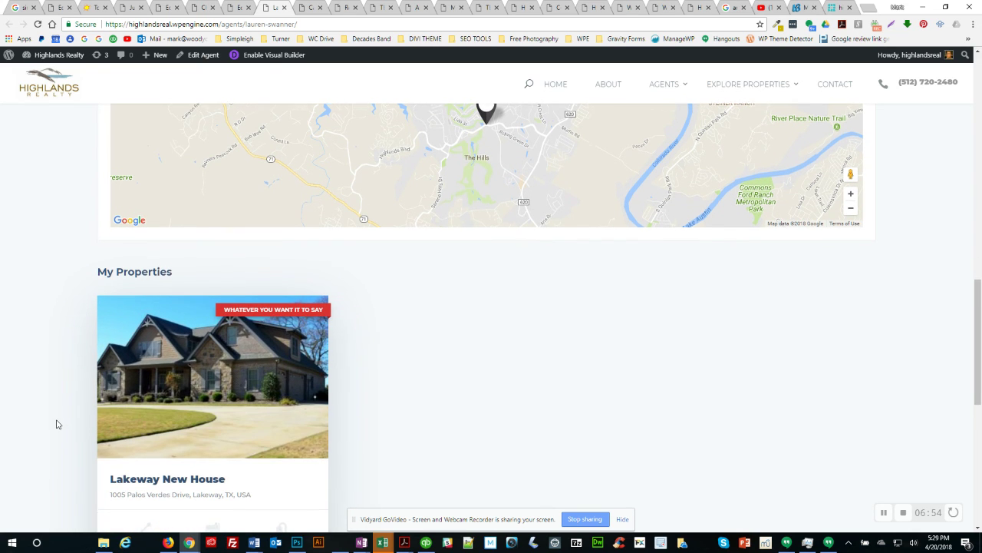
pyautogui.scroll(-2, 153, 392)
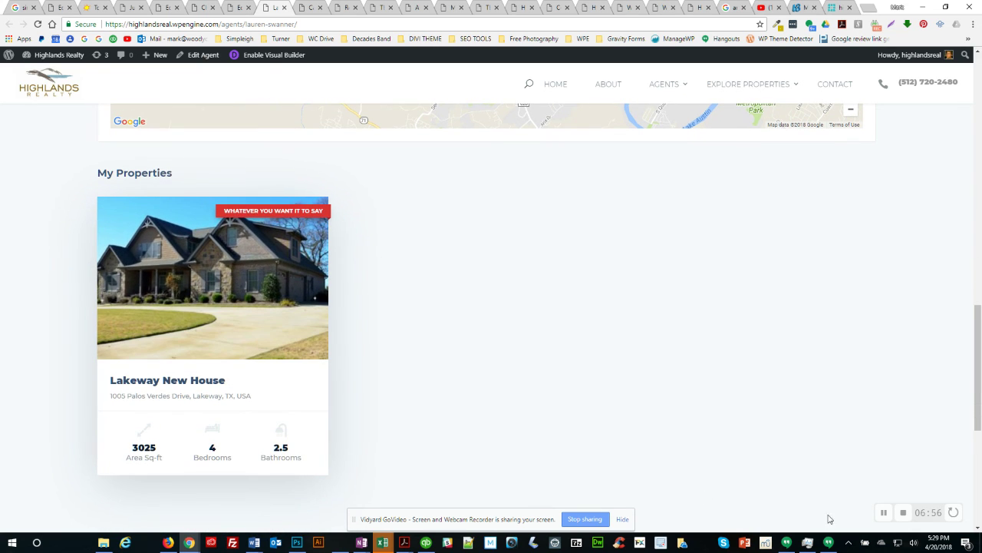